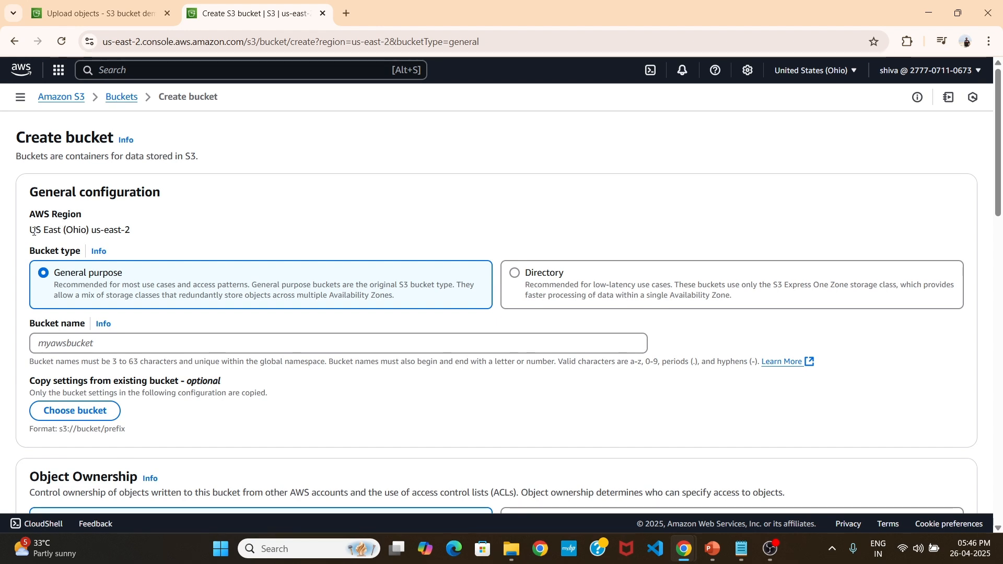
Review the list of available AWS regions and the general configuration options for the new bucket.
left_click(807, 72)
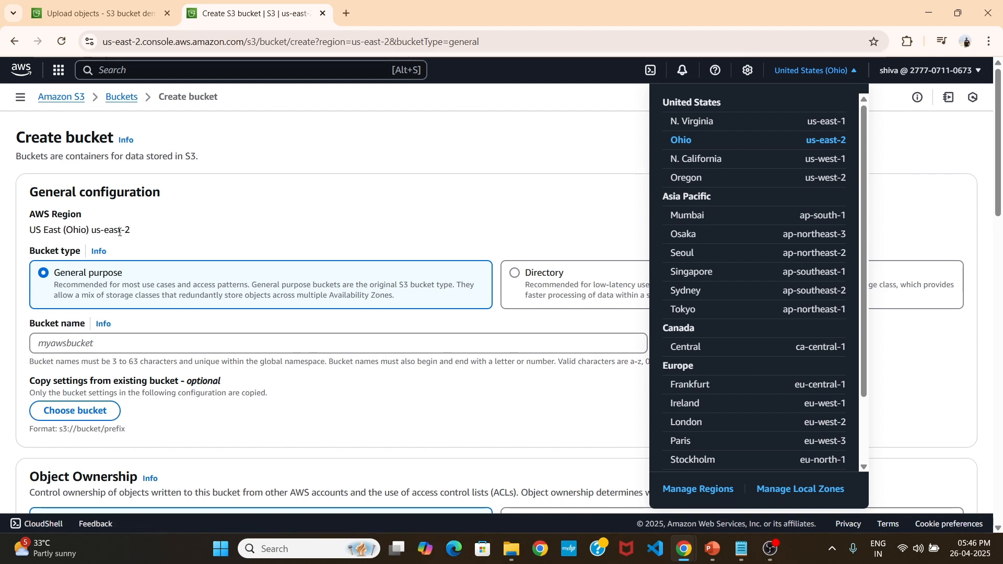
left_click(167, 227)
scroll(153, 220, "down", 1)
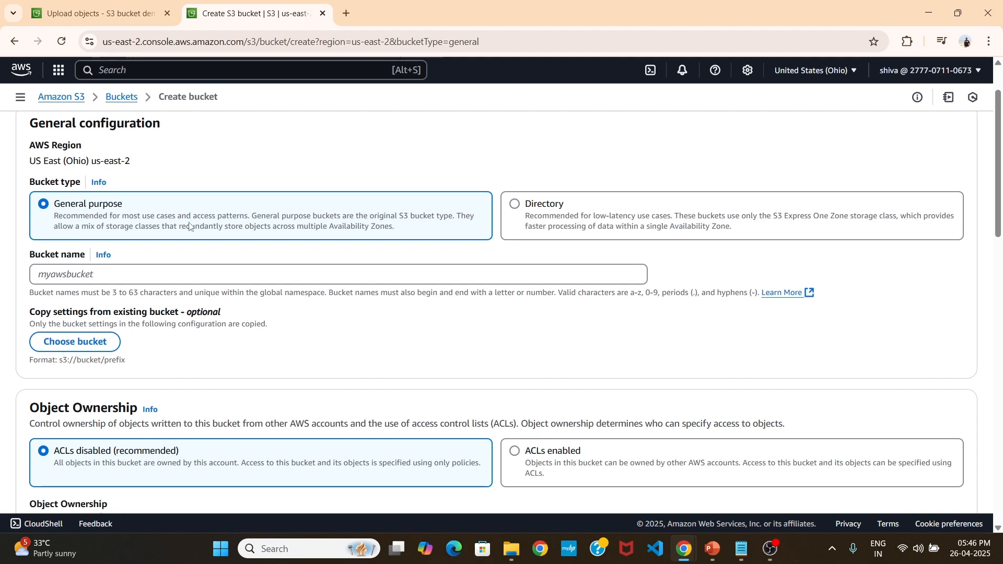
scroll(181, 222, "down", 1)
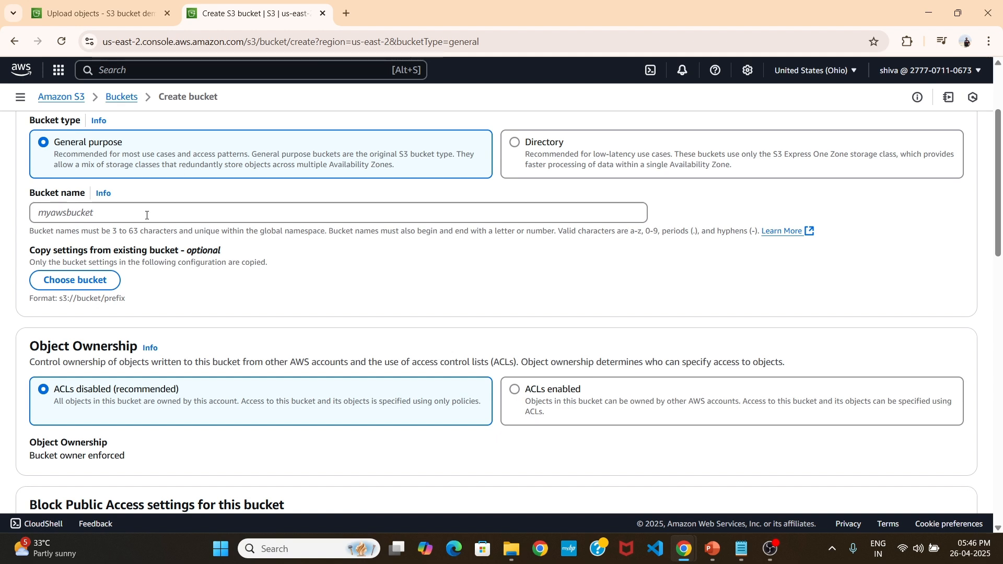
Name the new bucket mydemo-bucketfor-tutorial123.
left_click(147, 215)
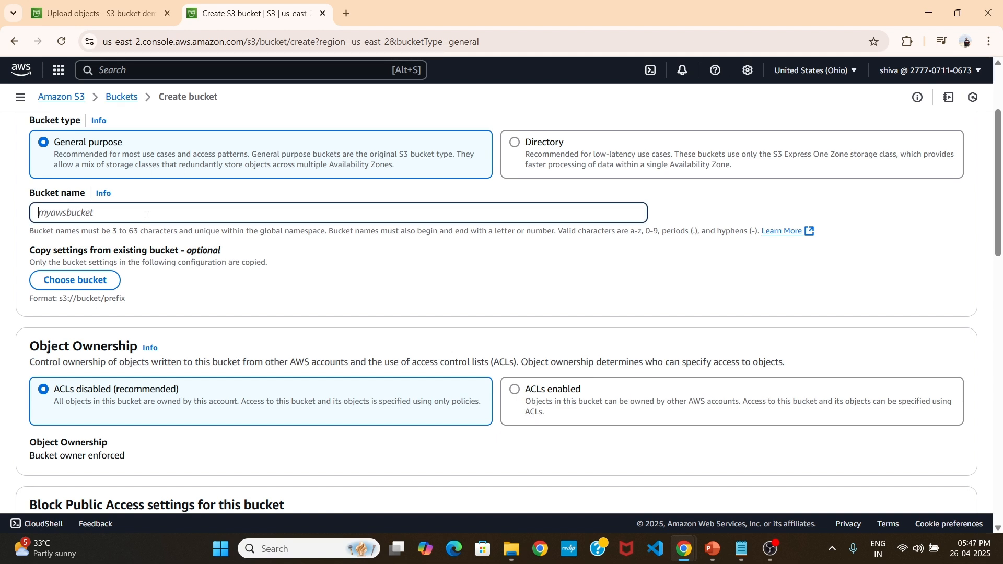
type("MyD")
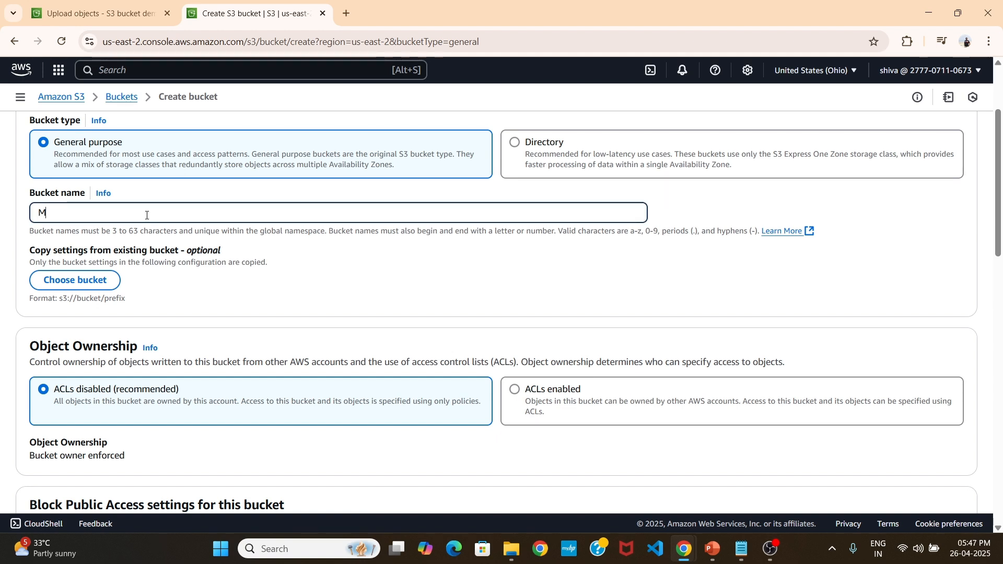
key("BackSpace")
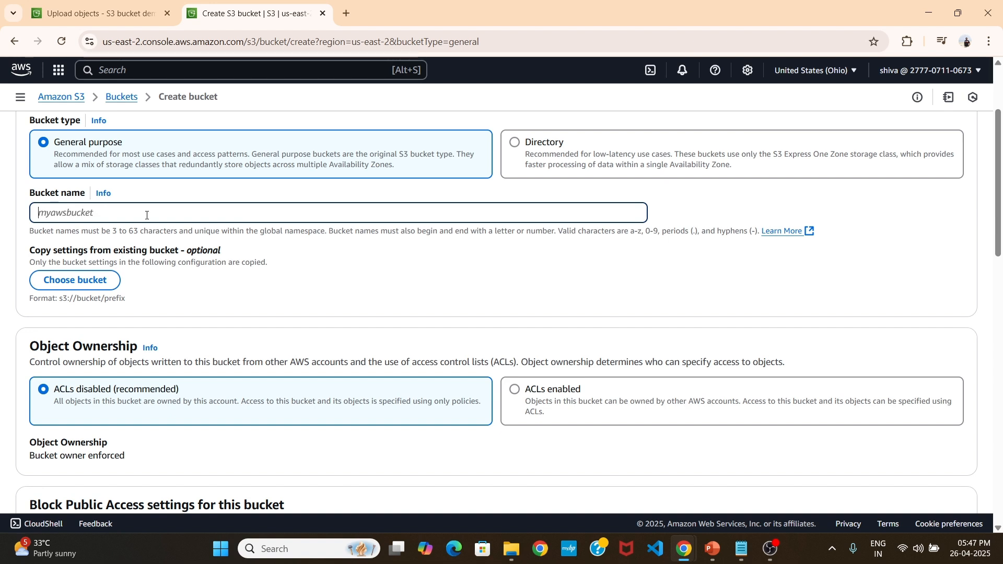
type("mydemo")
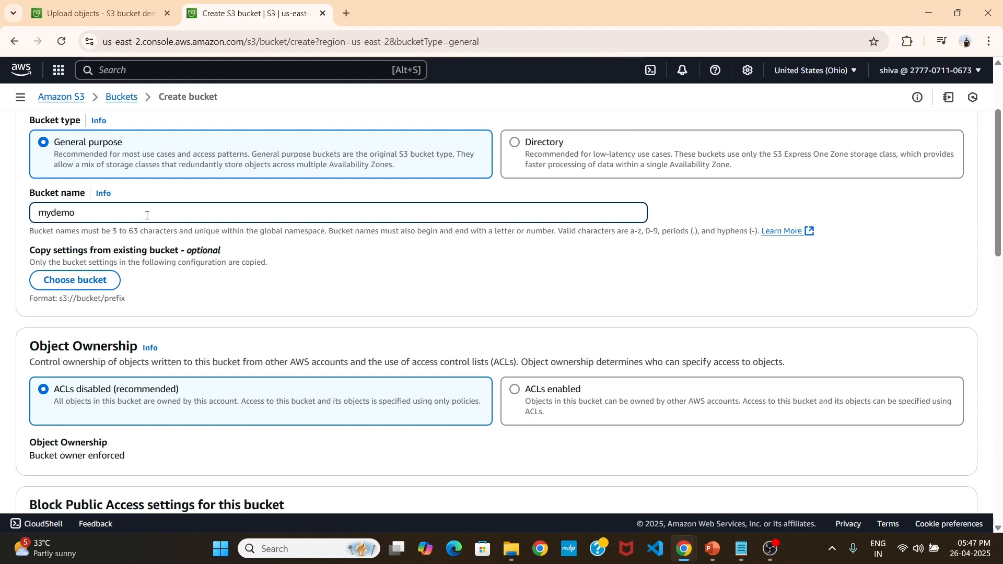
type("-bucke")
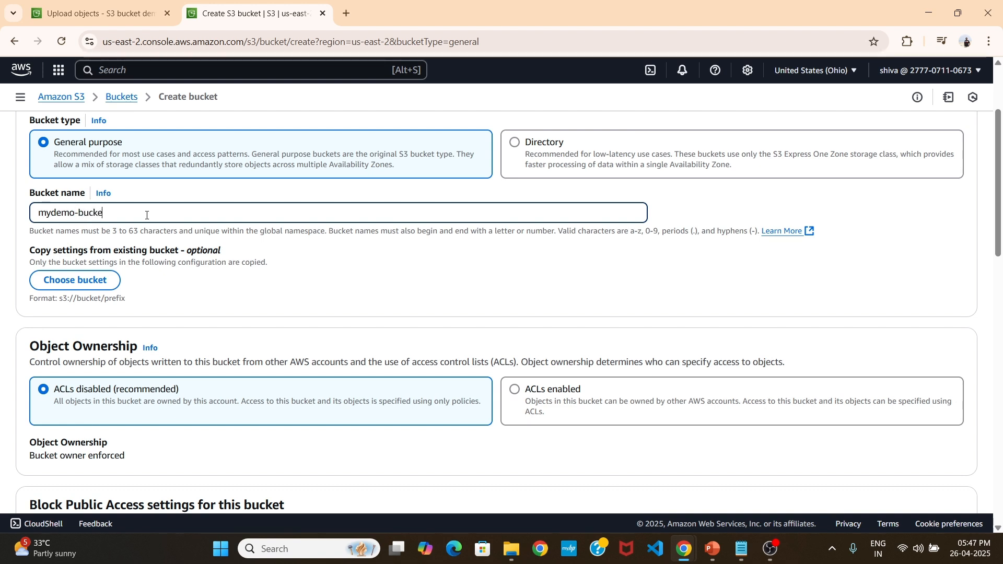
type("tfor-")
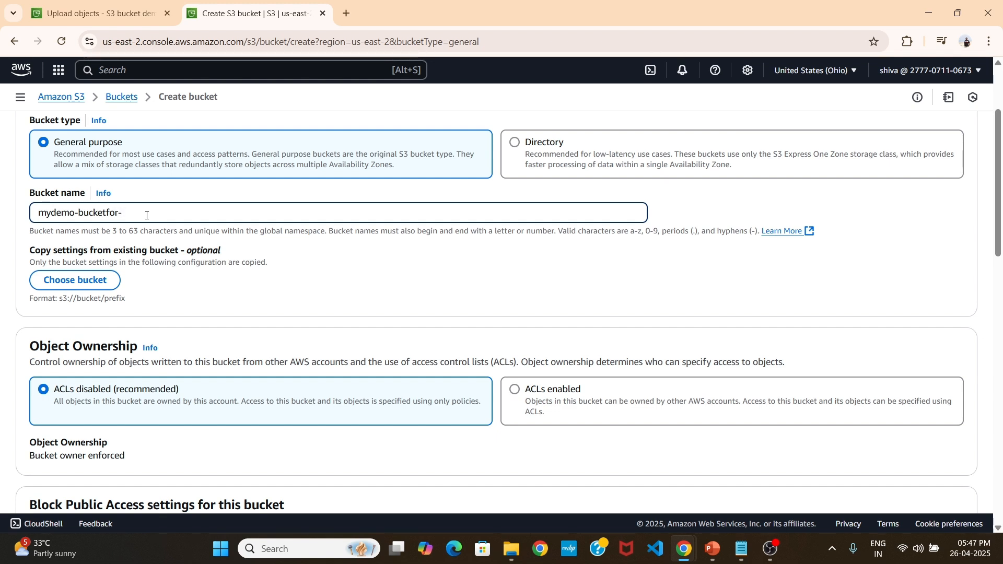
type("tutorial123")
Review the bucket's Object Ownership, Block Public Access, Bucket Versioning, Tags, Default encryption and Bucket Key settings.
scroll(105, 198, "down", 1)
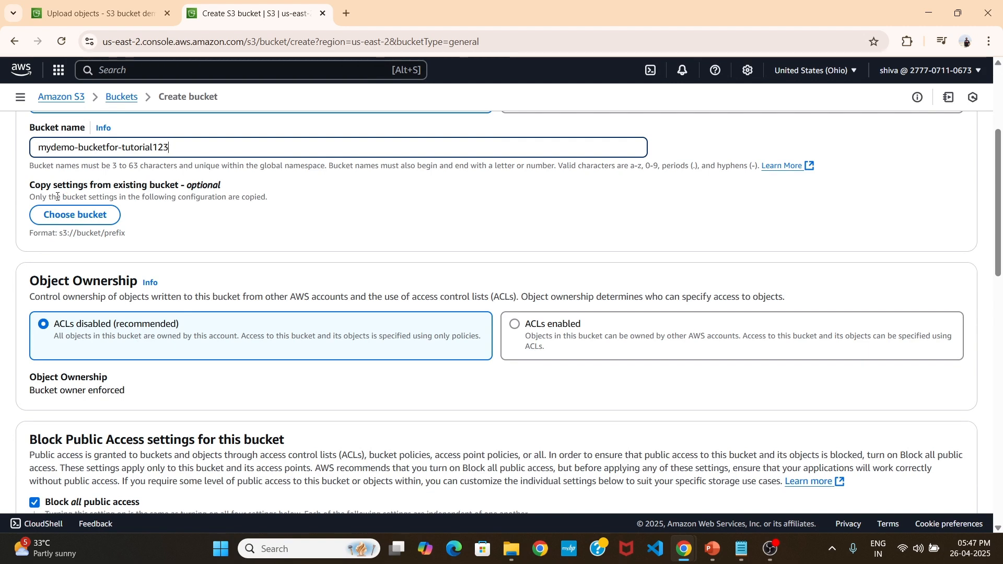
scroll(84, 191, "down", 1)
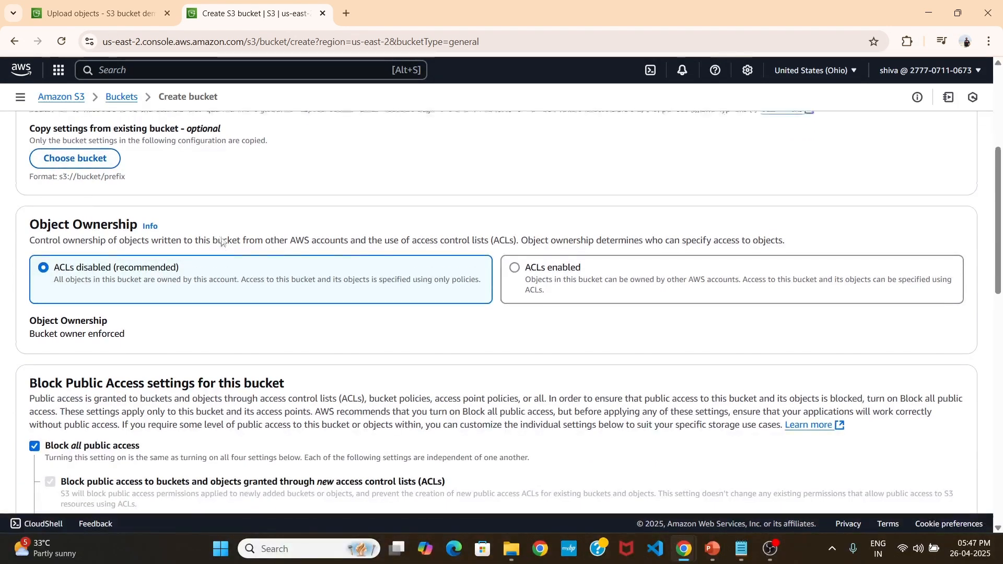
scroll(198, 209, "up", 1)
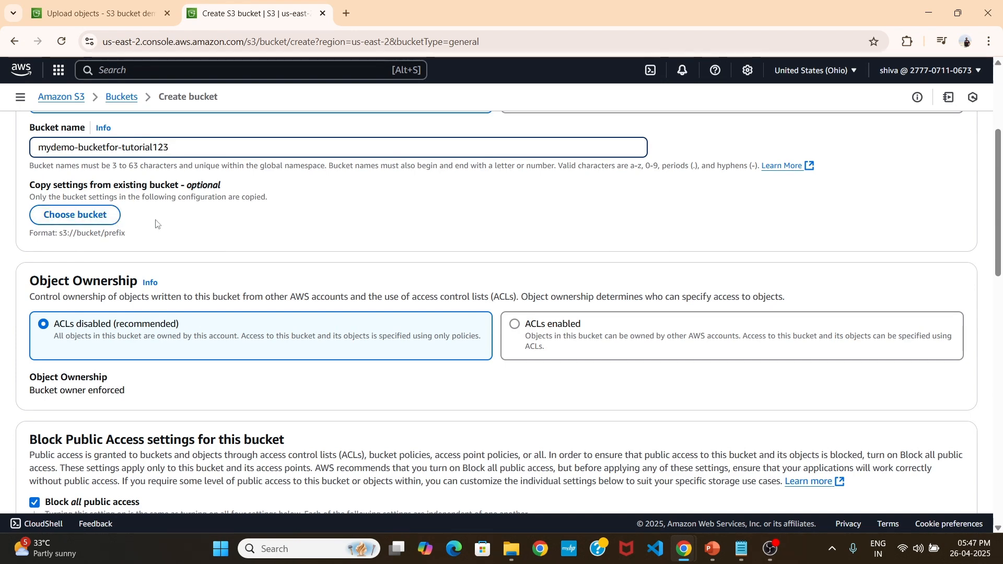
scroll(139, 213, "down", 2)
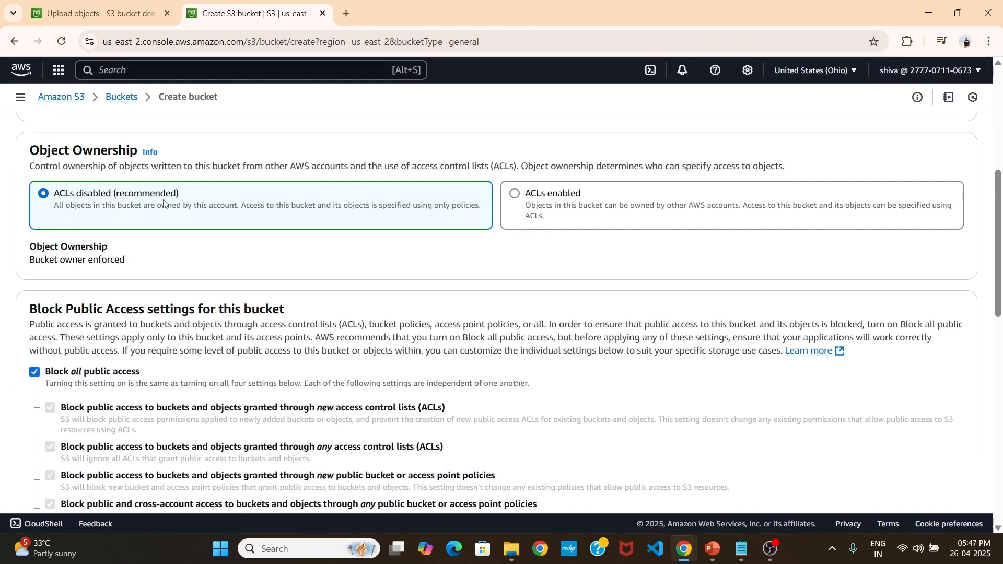
scroll(188, 223, "down", 2)
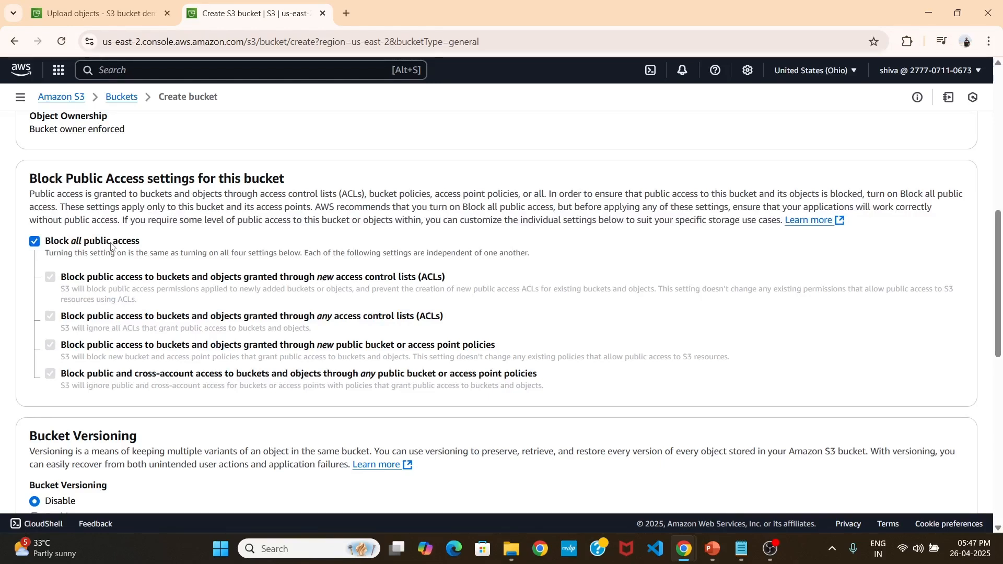
scroll(113, 246, "down", 1)
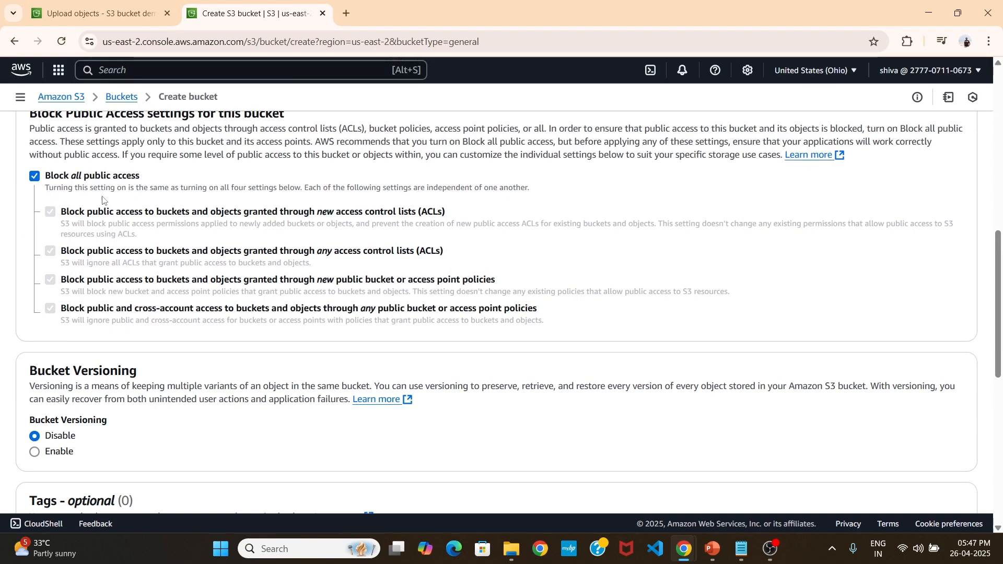
scroll(156, 204, "up", 1)
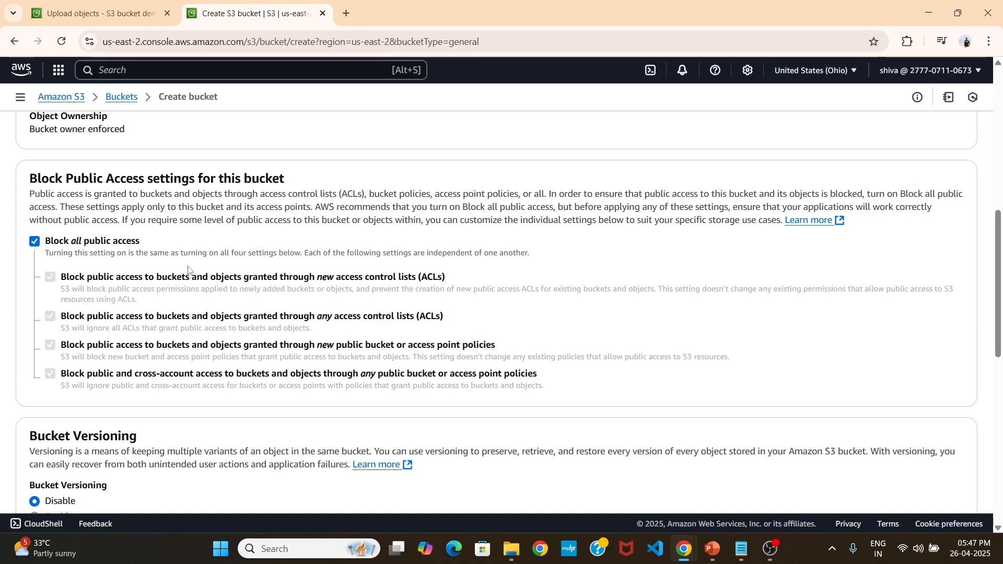
scroll(188, 270, "down", 4)
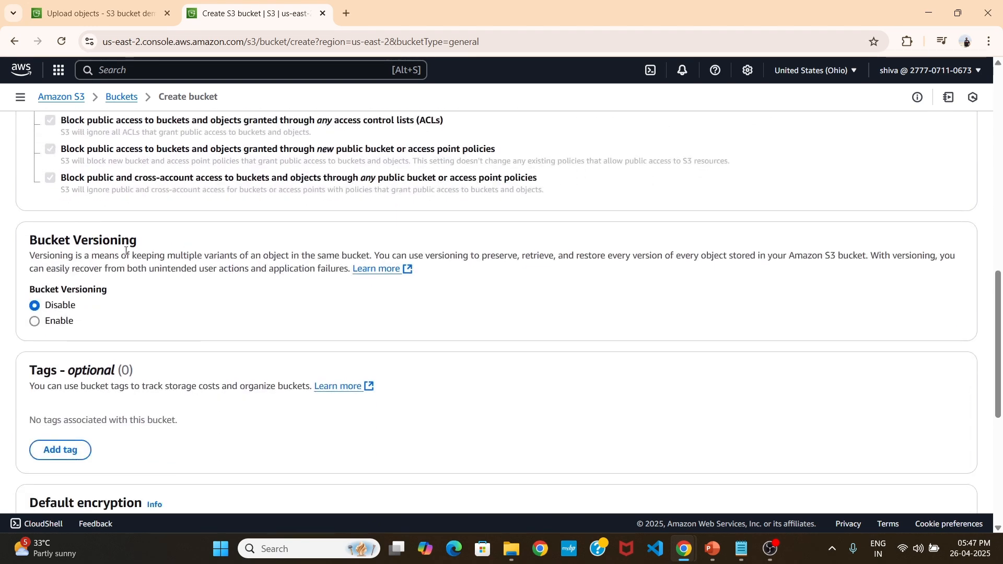
scroll(179, 311, "down", 3)
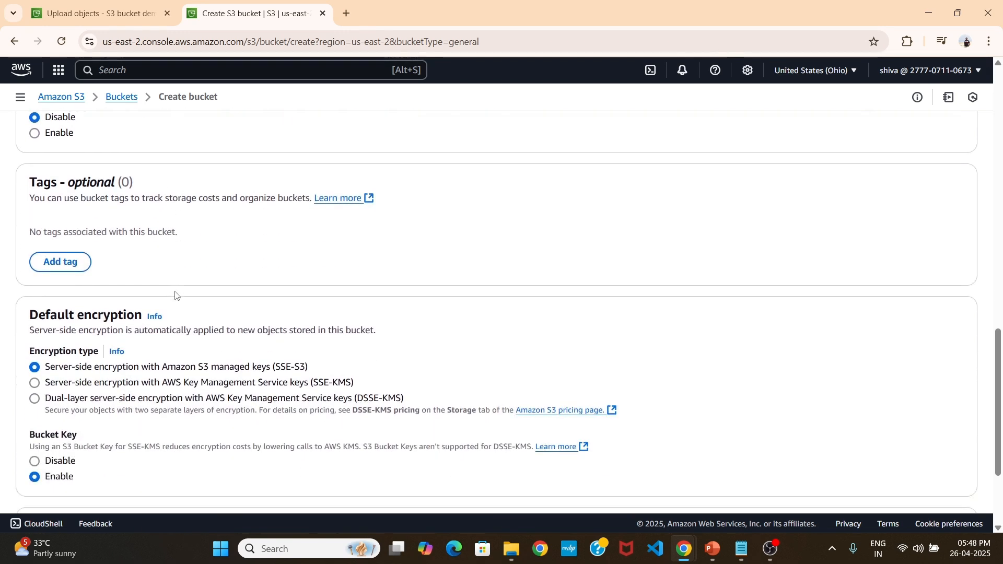
scroll(175, 295, "down", 3)
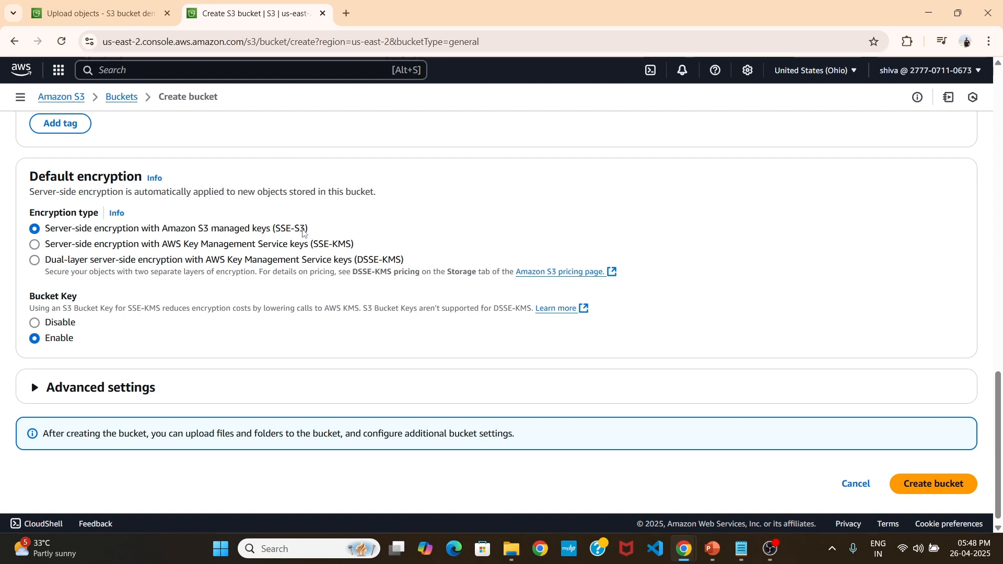
scroll(307, 233, "down", 1)
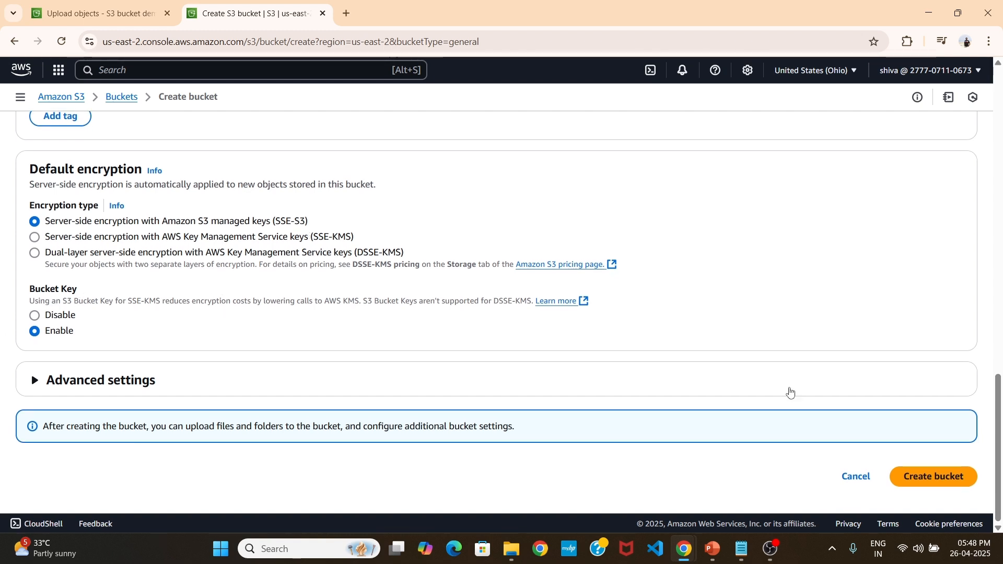
Create the bucket with the default settings and open it to check its object list.
left_click(935, 480)
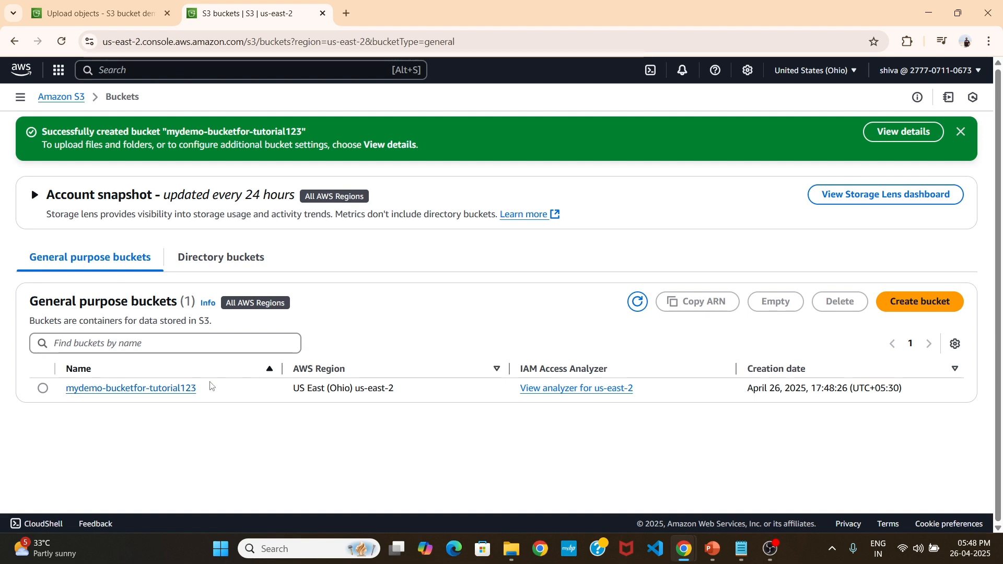
left_click(168, 396)
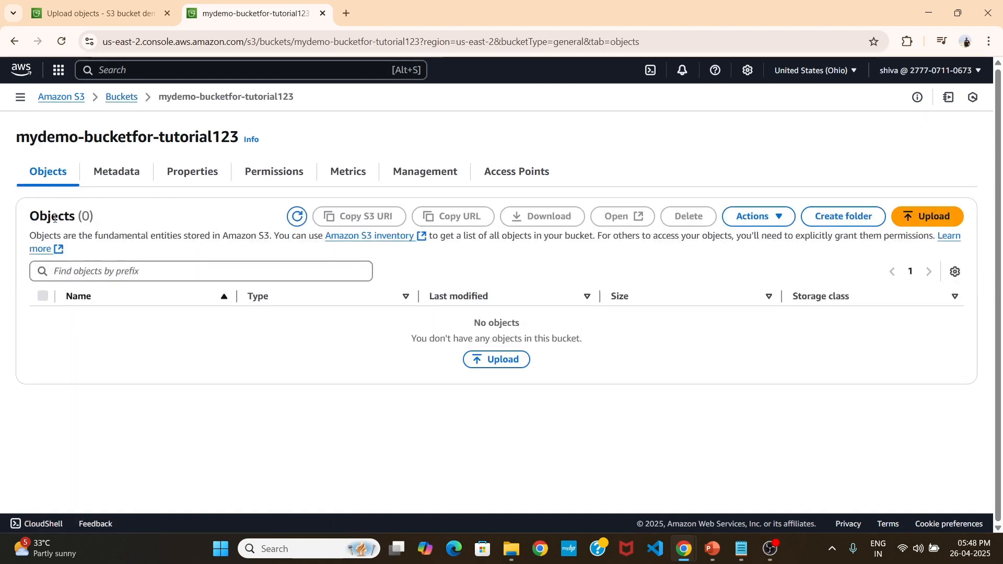
left_click_drag(31, 218, 104, 224)
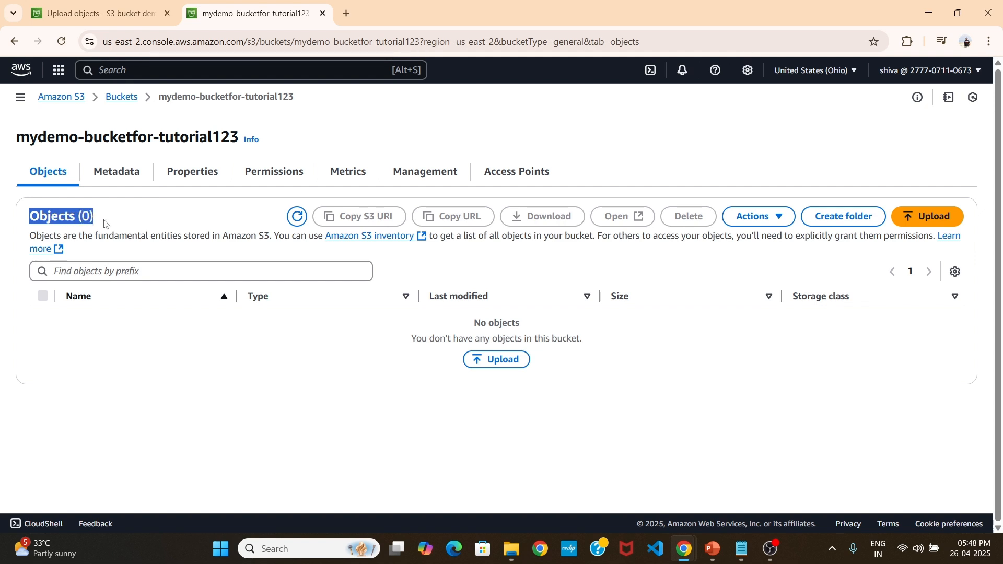
left_click(104, 223)
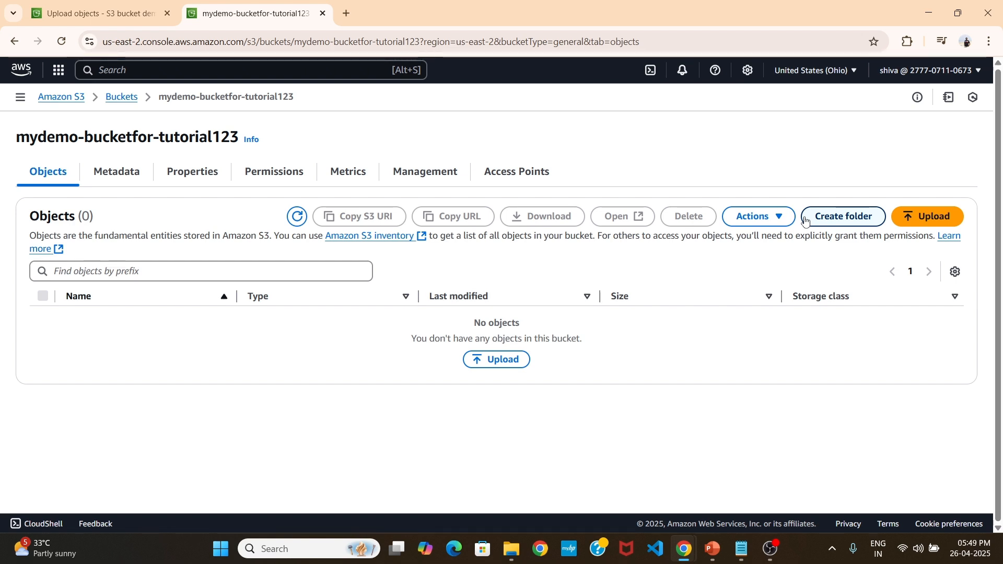
Upload the image Nature.jpg from the Downloads folder to the bucket.
left_click(909, 215)
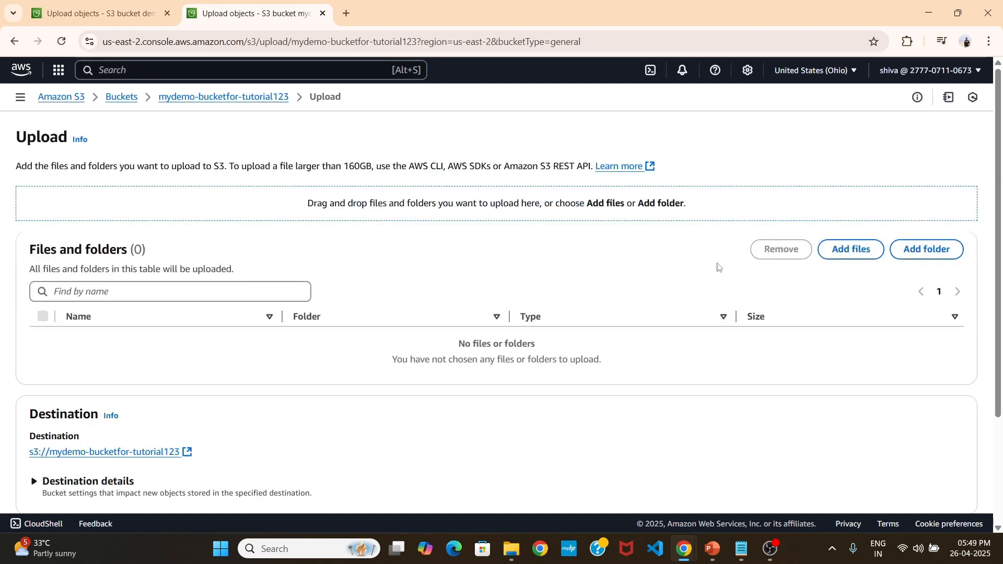
left_click(834, 260)
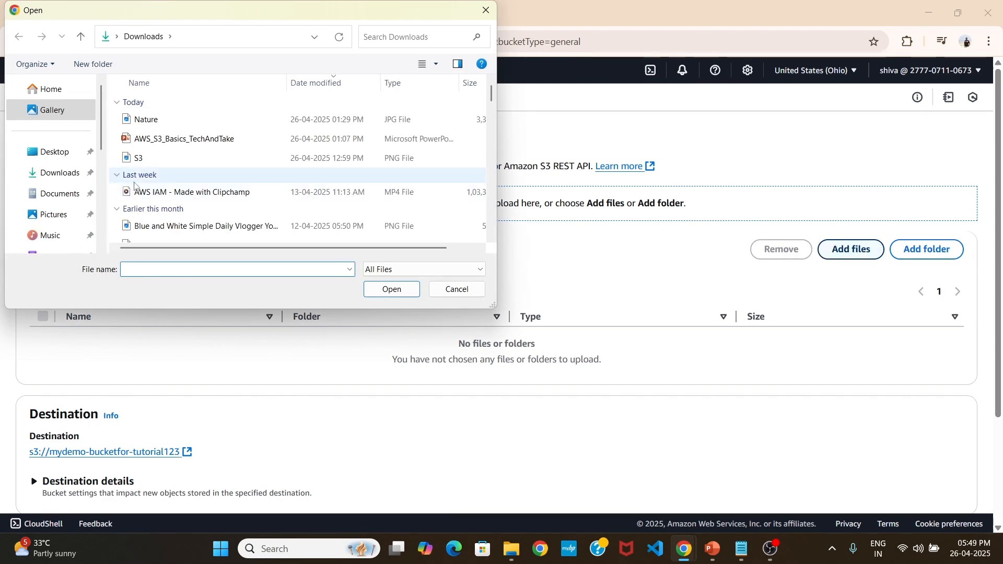
double_click(146, 119)
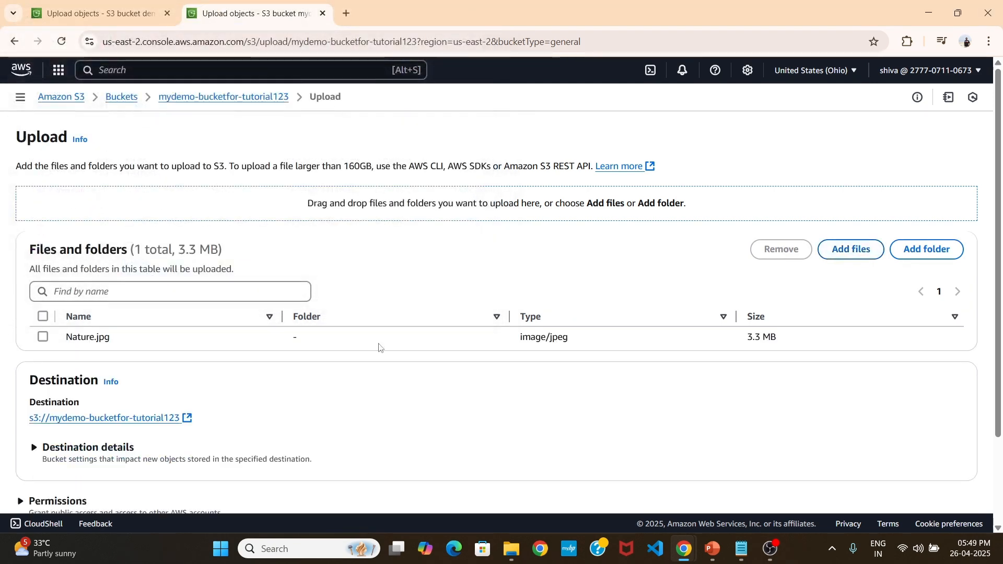
scroll(476, 352, "down", 2)
left_click(948, 477)
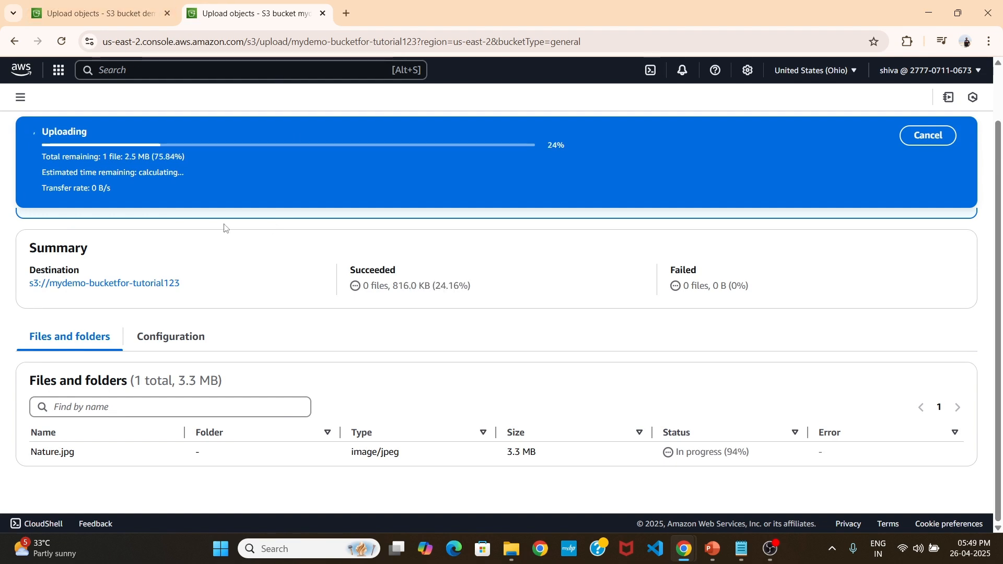
scroll(205, 316, "up", 1)
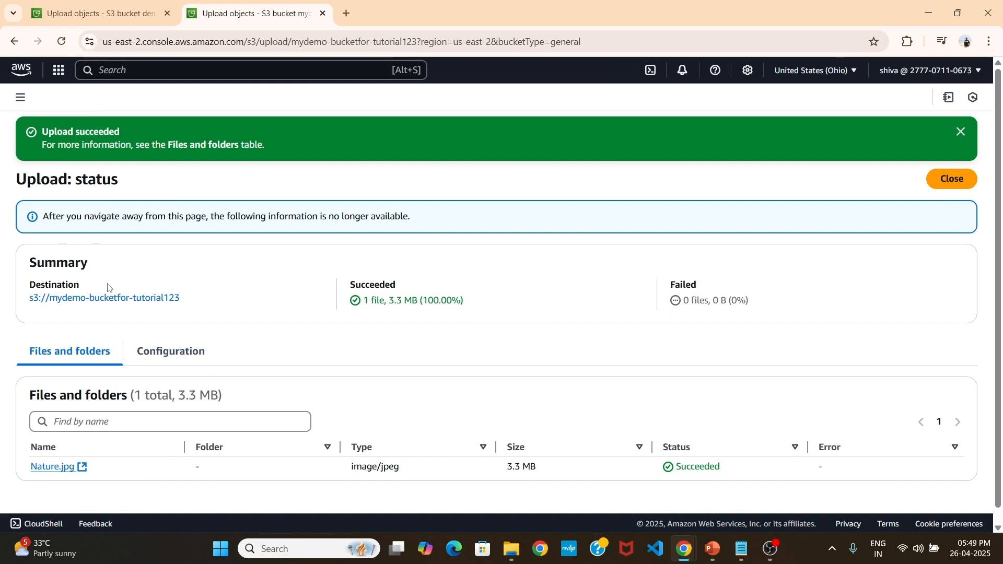
Go to the upload's destination bucket and check its object count.
left_click(104, 298)
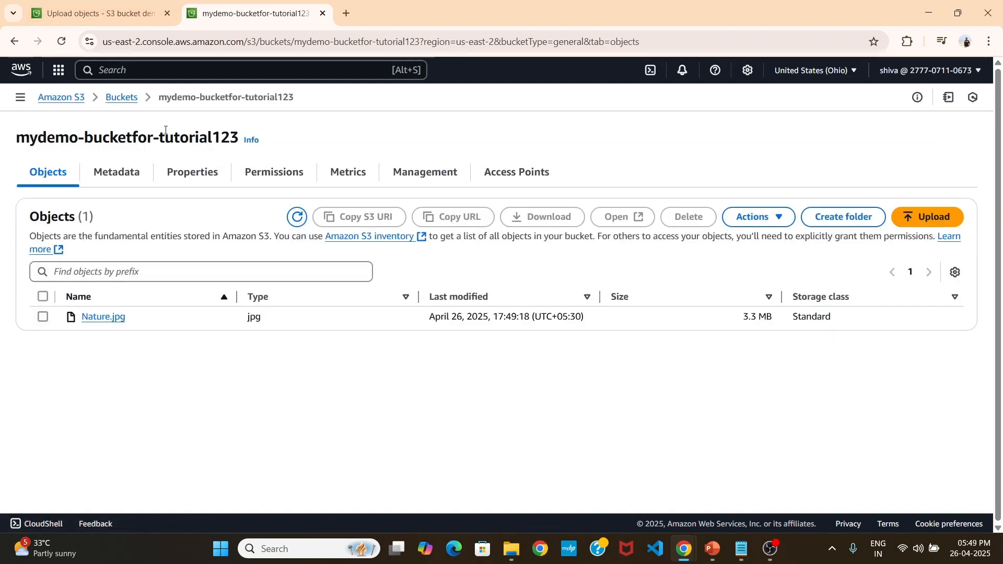
left_click_drag(84, 216, 99, 216)
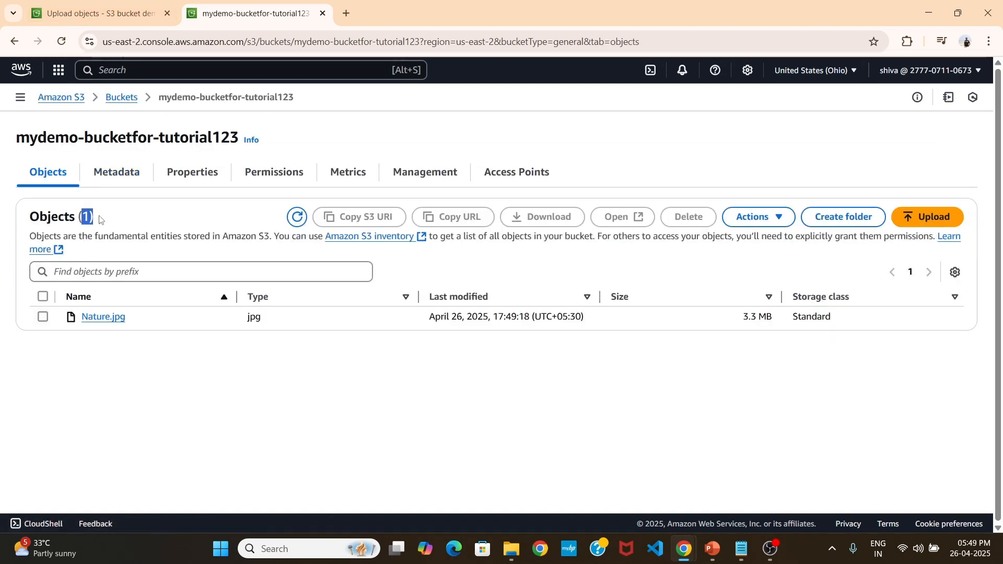
left_click(100, 215)
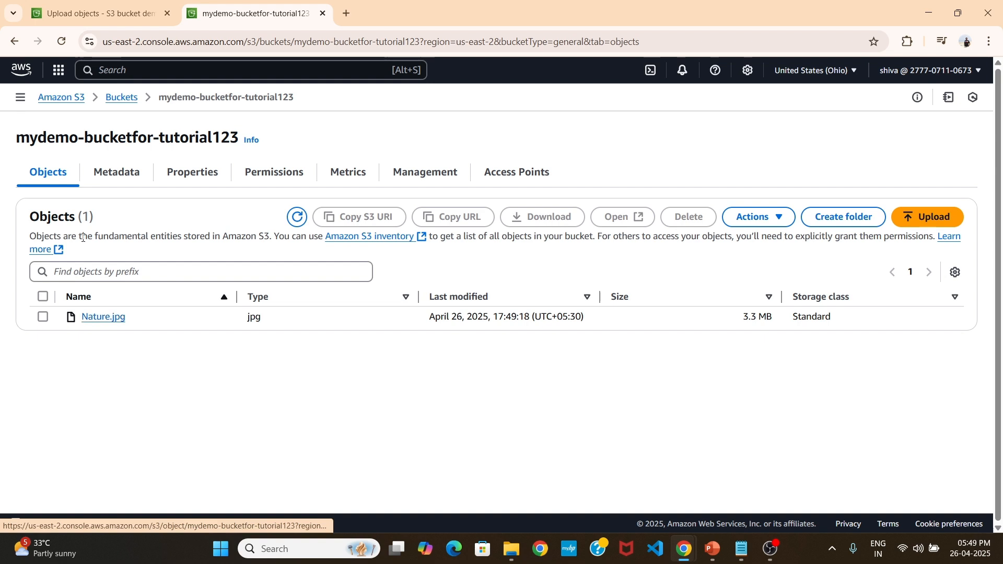
Open the details of the Nature.jpg object, view the image in the browser, and return to the object's details.
left_click(100, 318)
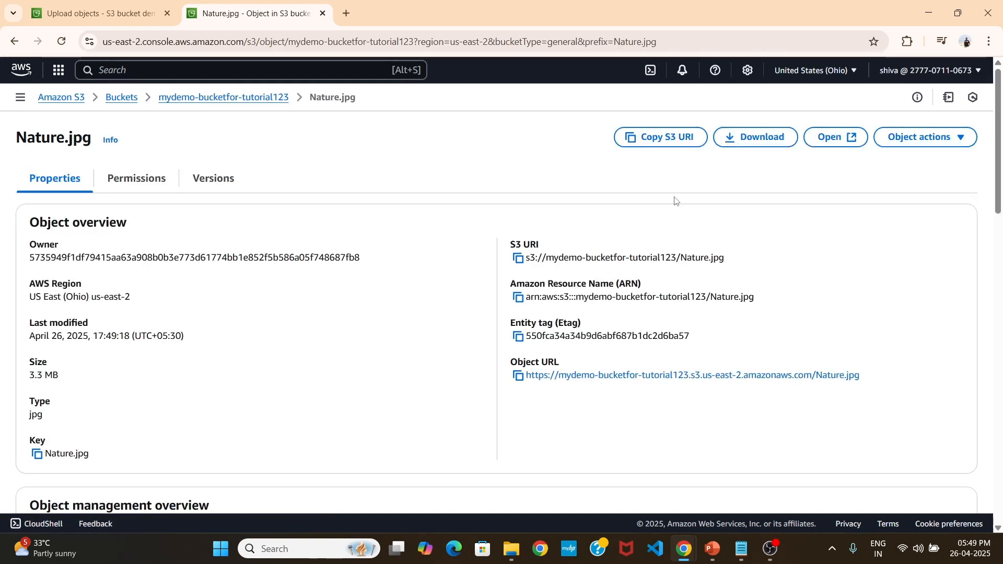
left_click(832, 140)
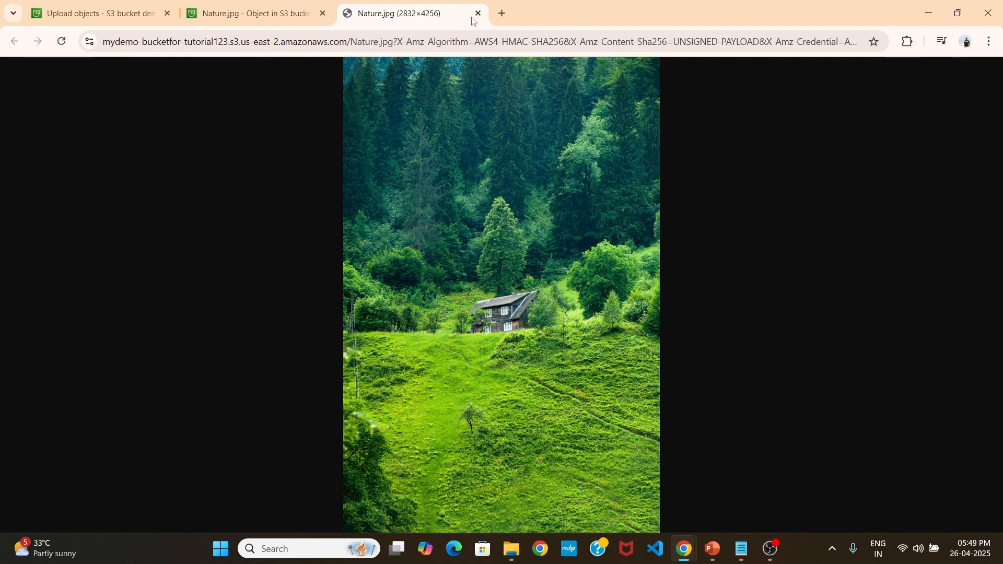
left_click(251, 13)
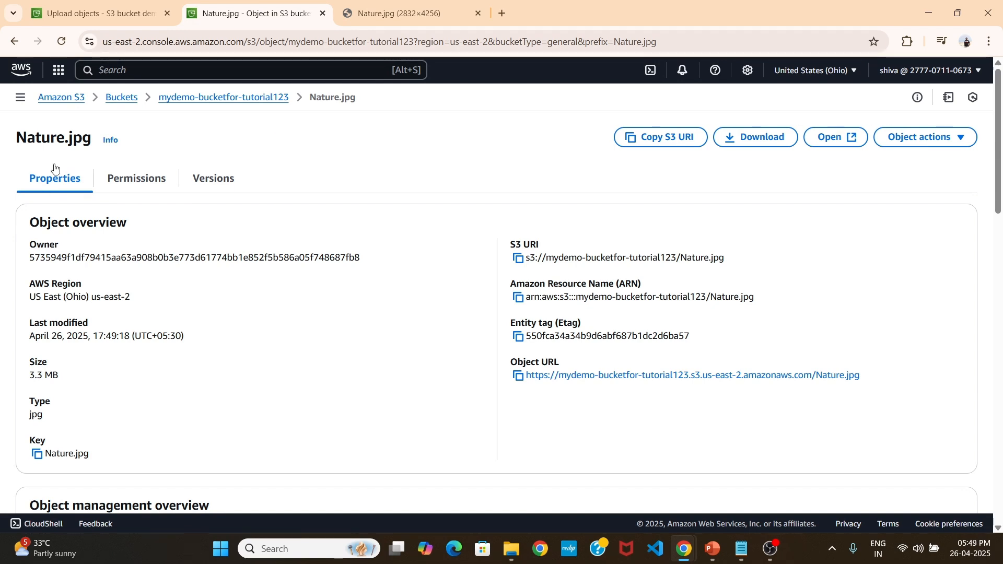
Review the overview properties of Nature.jpg, including its S3 URI, then view the image again and return to the object's details.
scroll(251, 347, "down", 1)
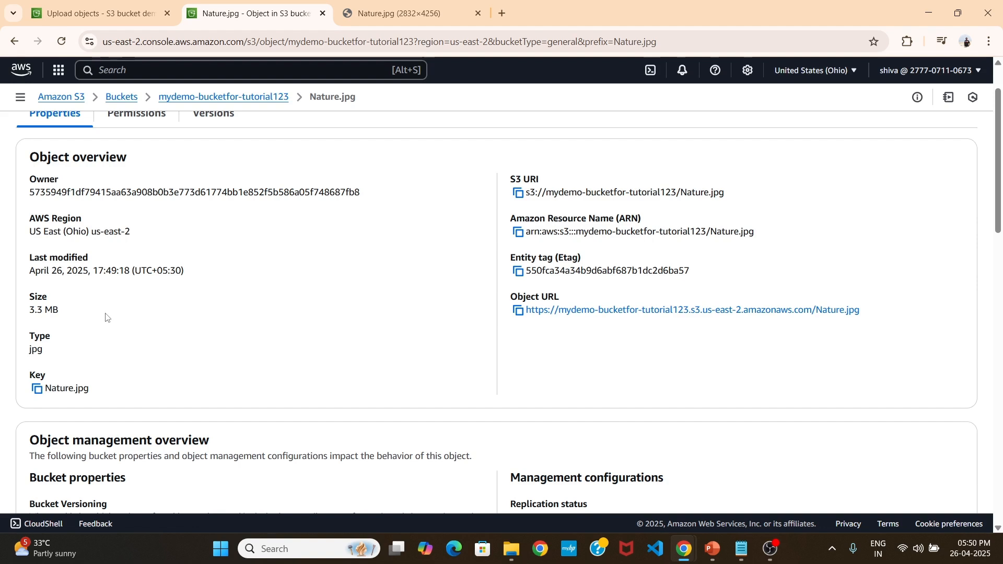
scroll(366, 287, "up", 1)
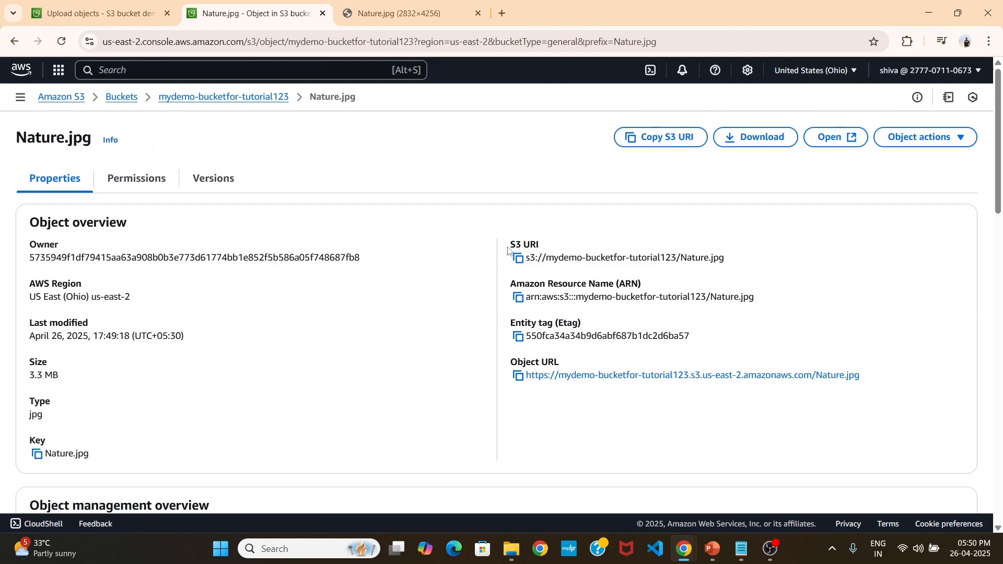
left_click(518, 259)
left_click_drag(527, 260, 725, 265)
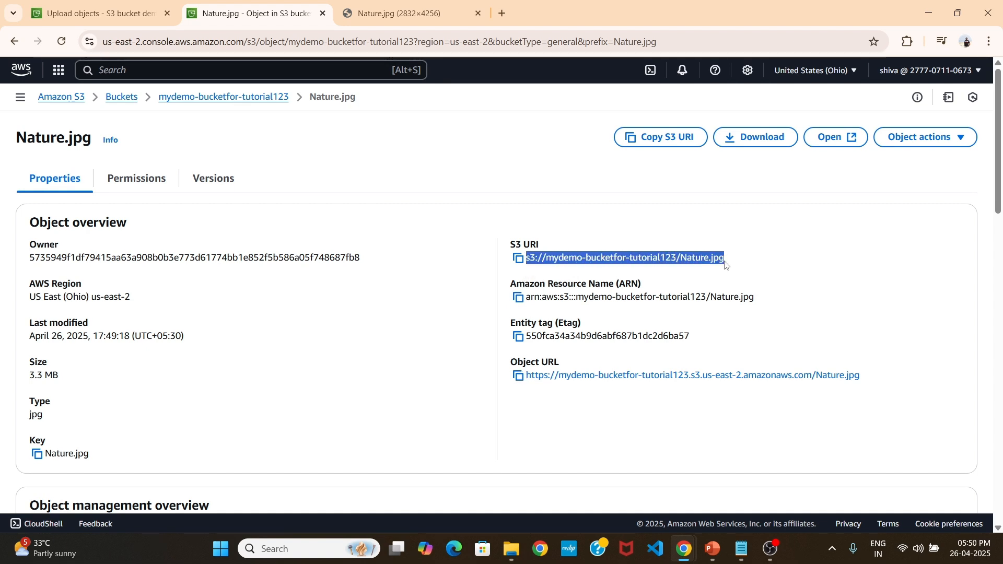
left_click(835, 136)
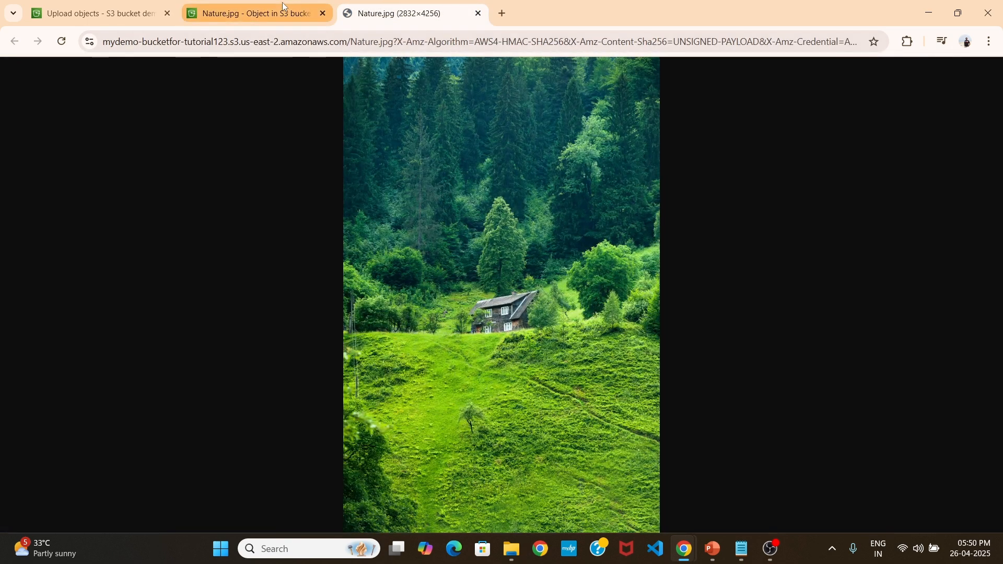
left_click(272, 13)
Copy the object URL of Nature.jpg, open it in a new browser tab, and examine the response code.
left_click(518, 375)
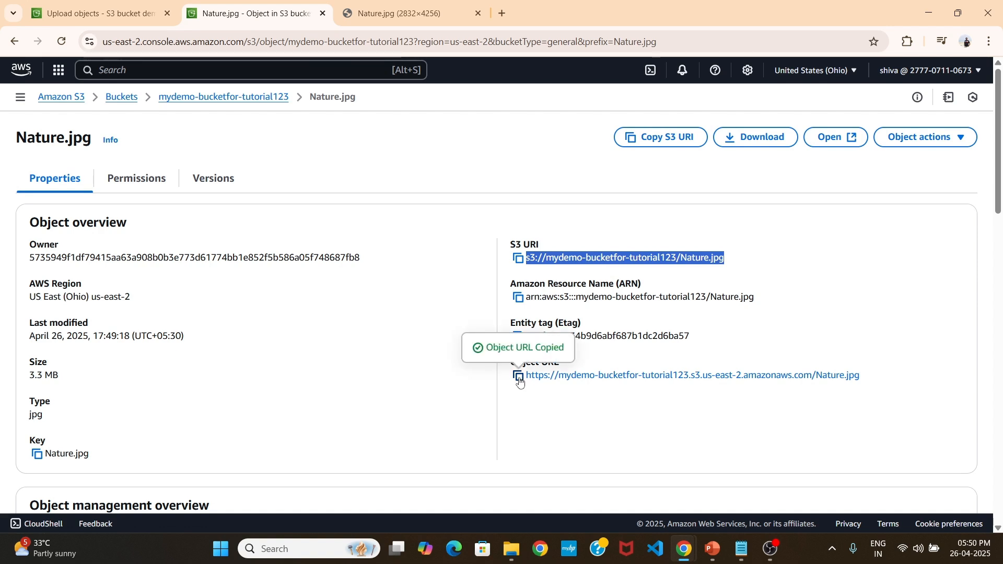
left_click(502, 14)
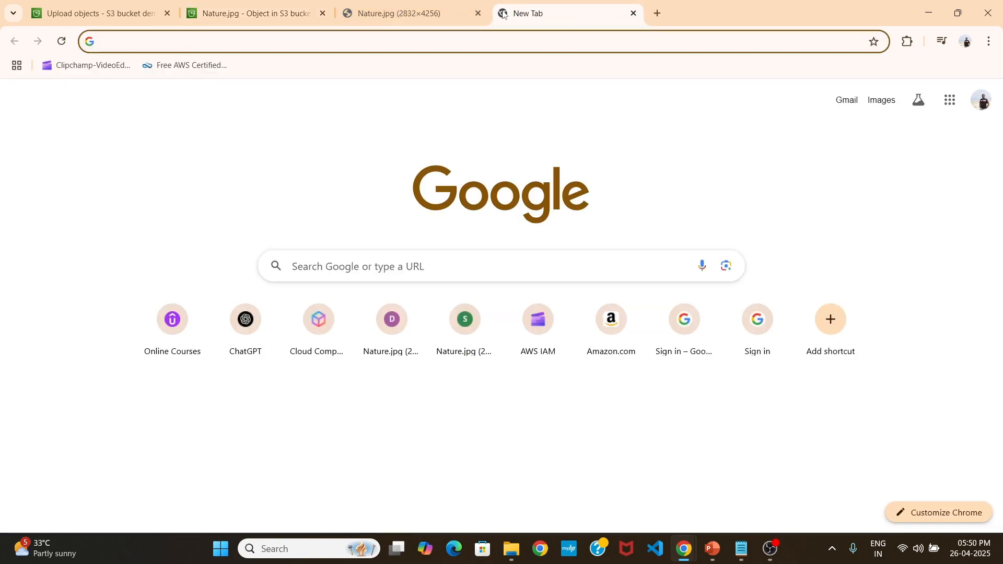
key("ctrl+v")
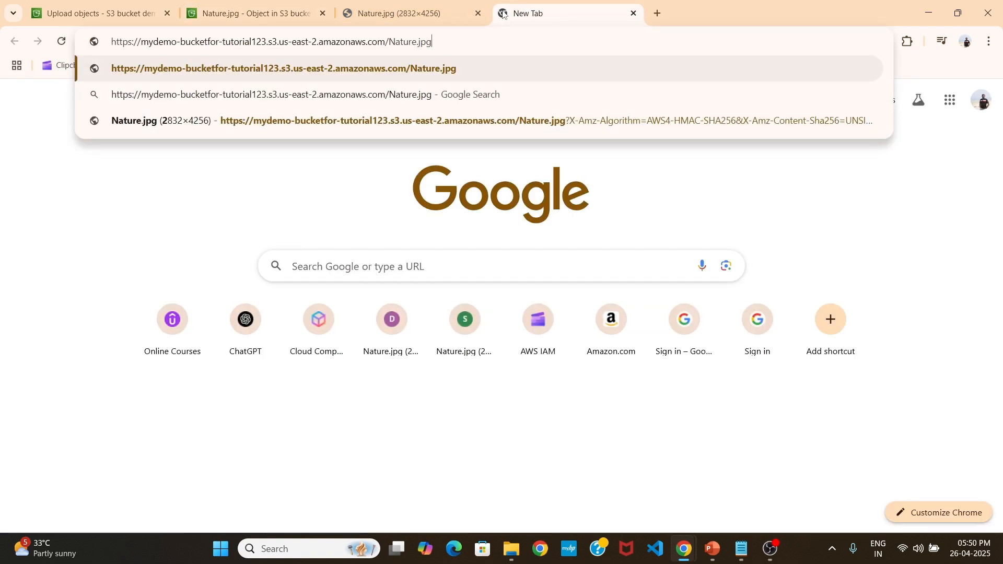
key("Return")
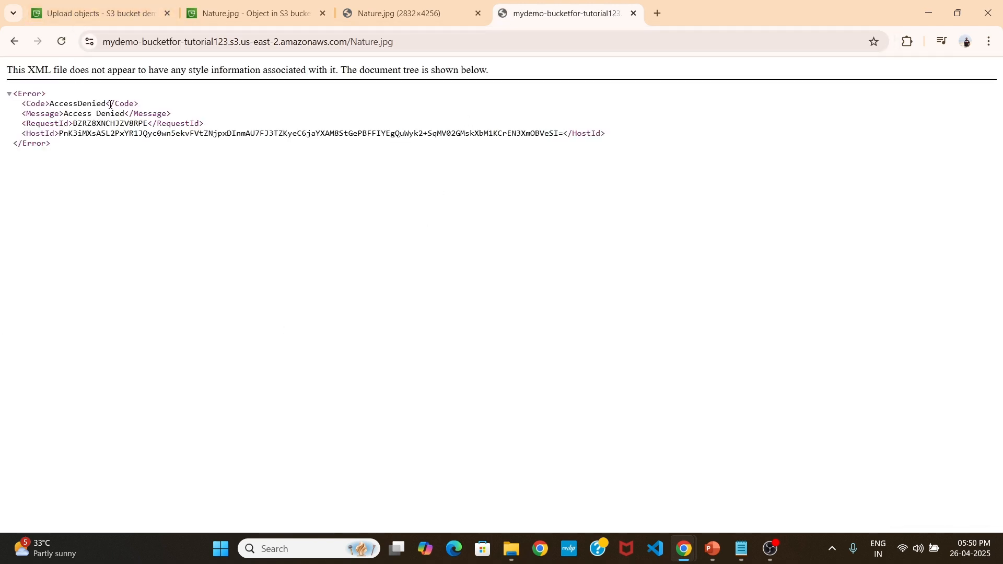
left_click_drag(108, 103, 51, 108)
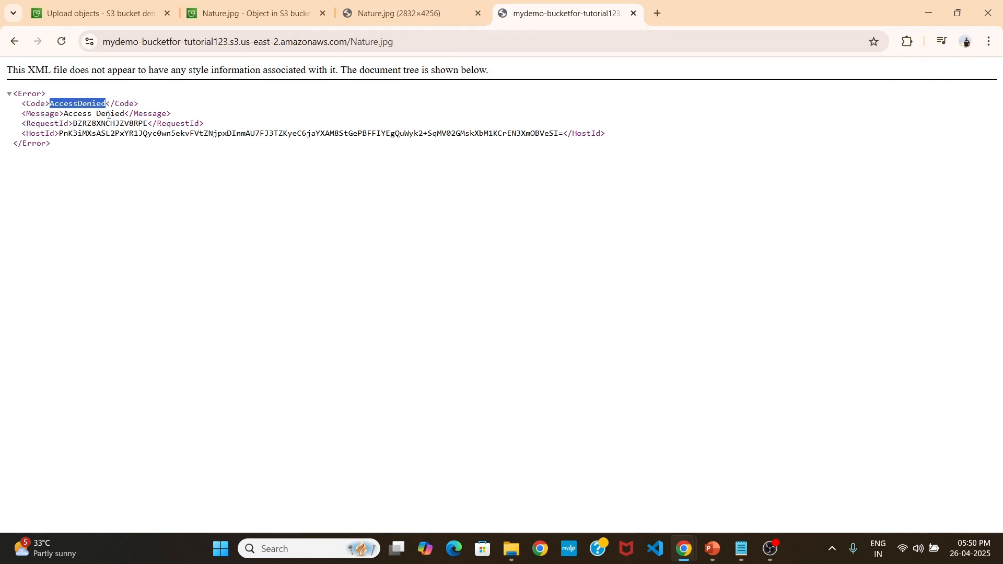
Open the permissions of the bucket mydemo-bucketfor-tutorial123 and examine its Block all public access setting.
left_click(196, 14)
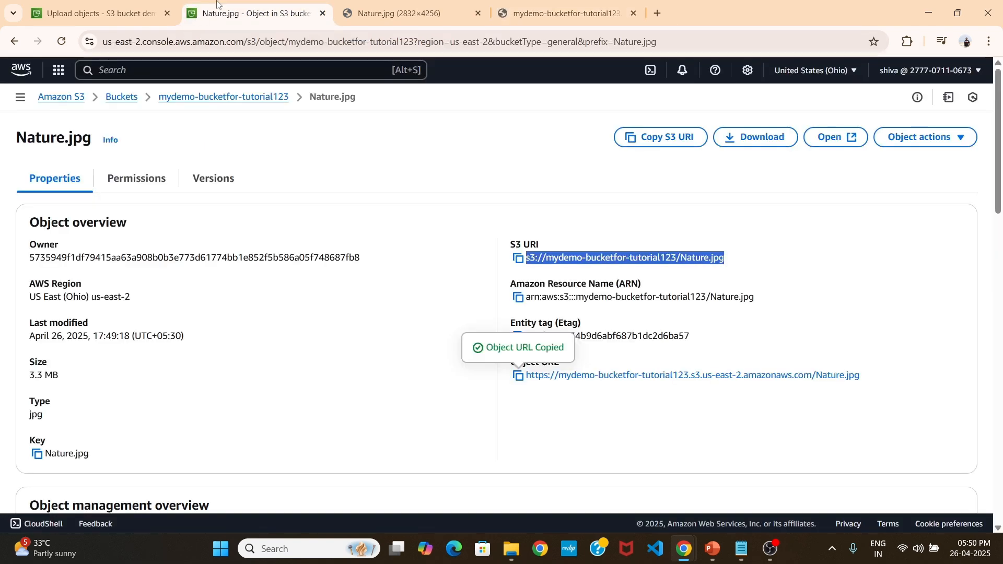
left_click(187, 101)
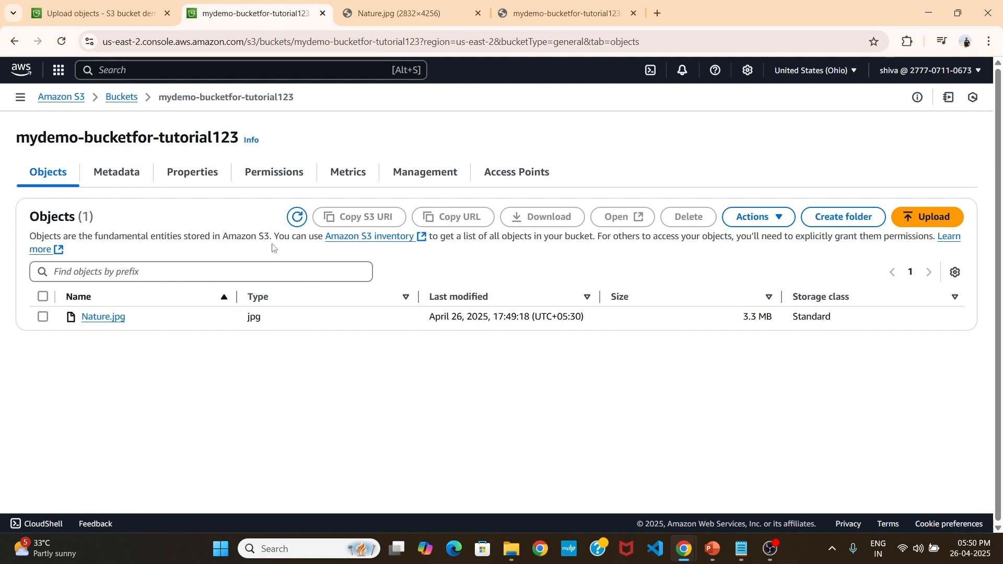
left_click(303, 177)
scroll(213, 324, "down", 1)
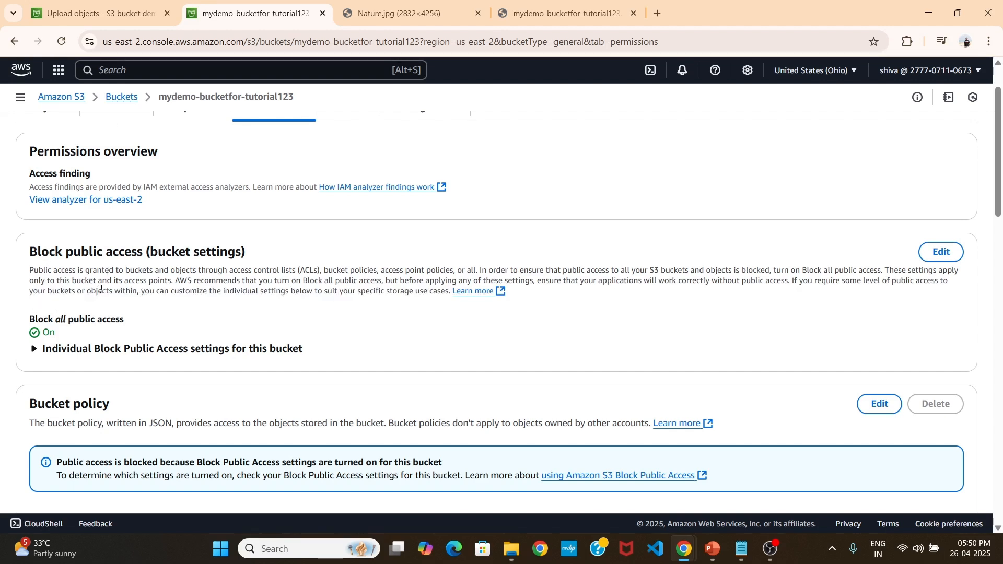
scroll(68, 321, "down", 1)
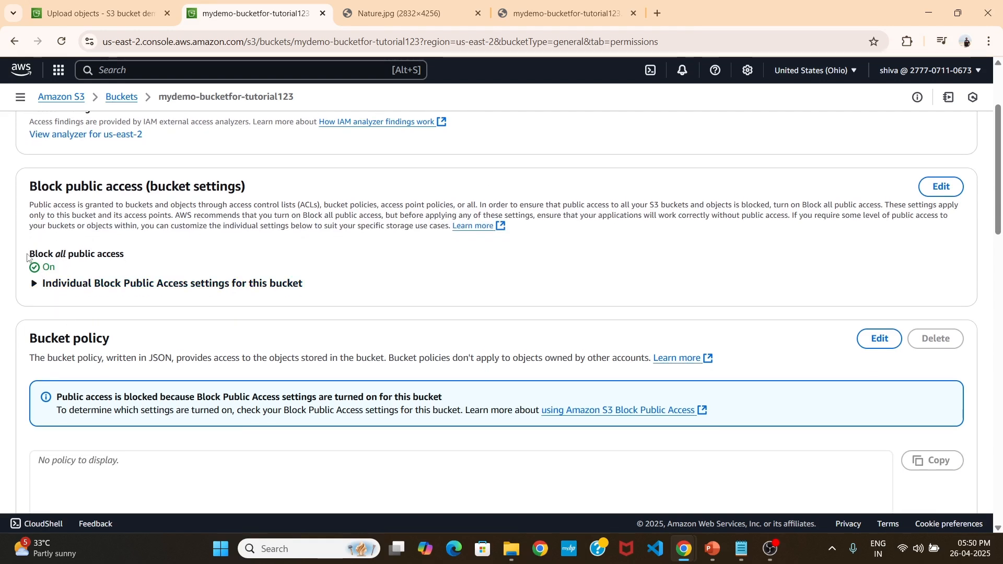
left_click_drag(30, 254, 131, 255)
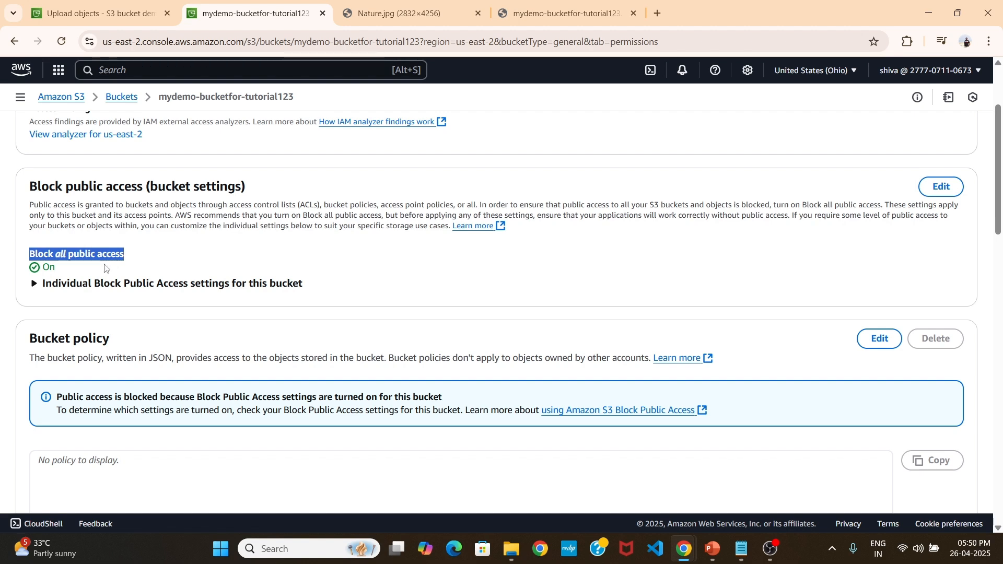
left_click(103, 269)
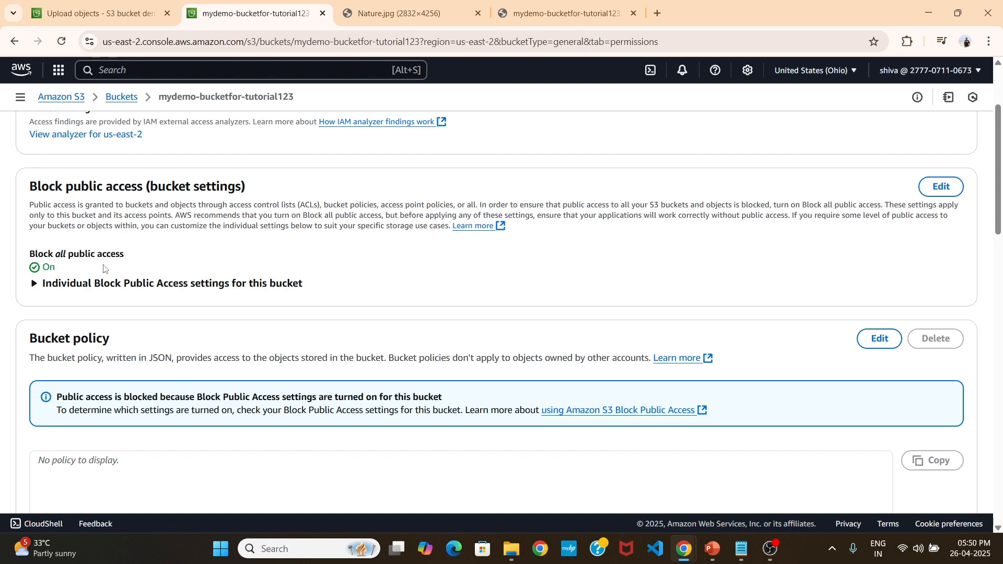
Recheck the response page of the object URL and return to the bucket's permissions.
left_click(510, 9)
left_click(57, 117)
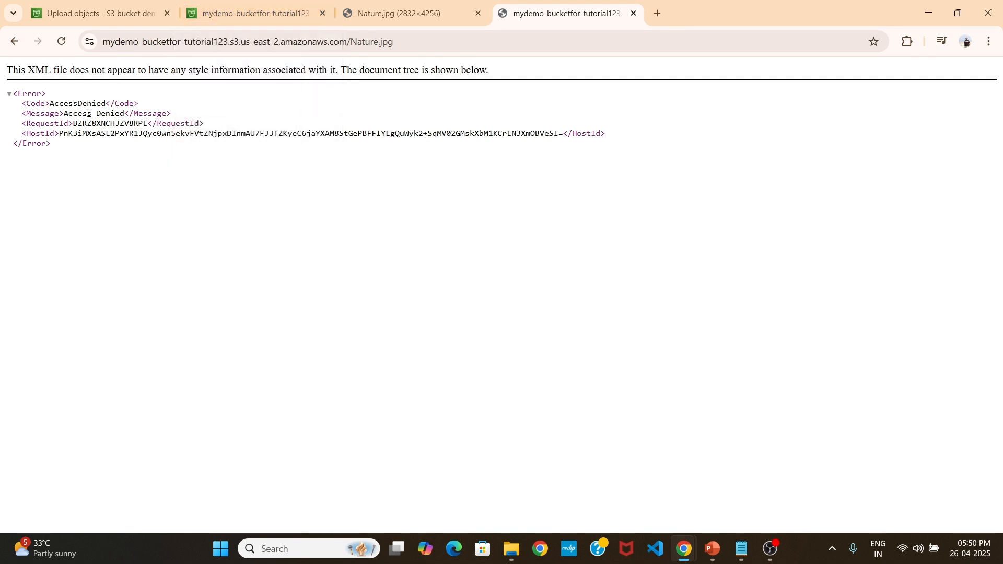
left_click(270, 3)
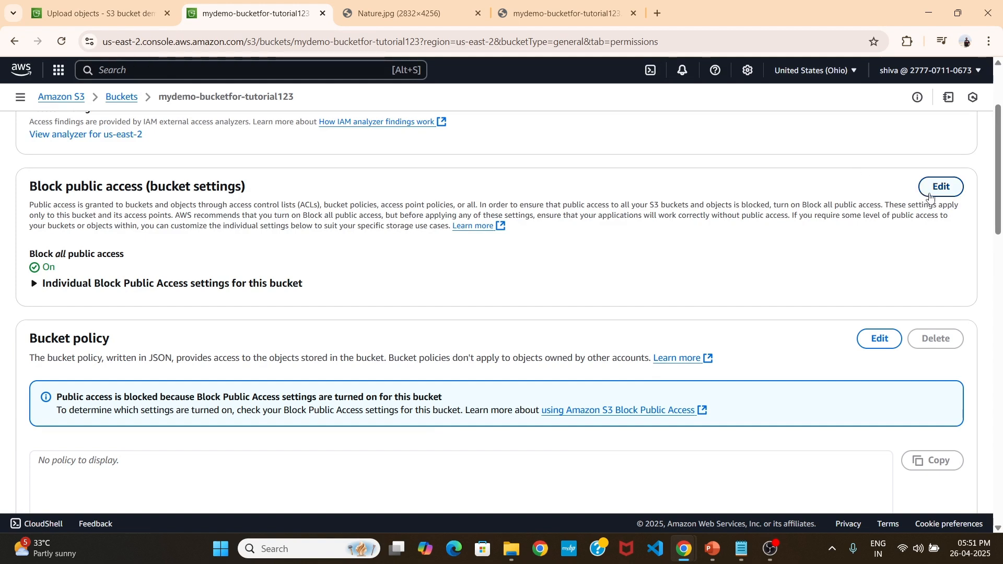
Turn off Block all public access for the bucket, approve the change with the word confirm, and review the setting.
left_click(930, 197)
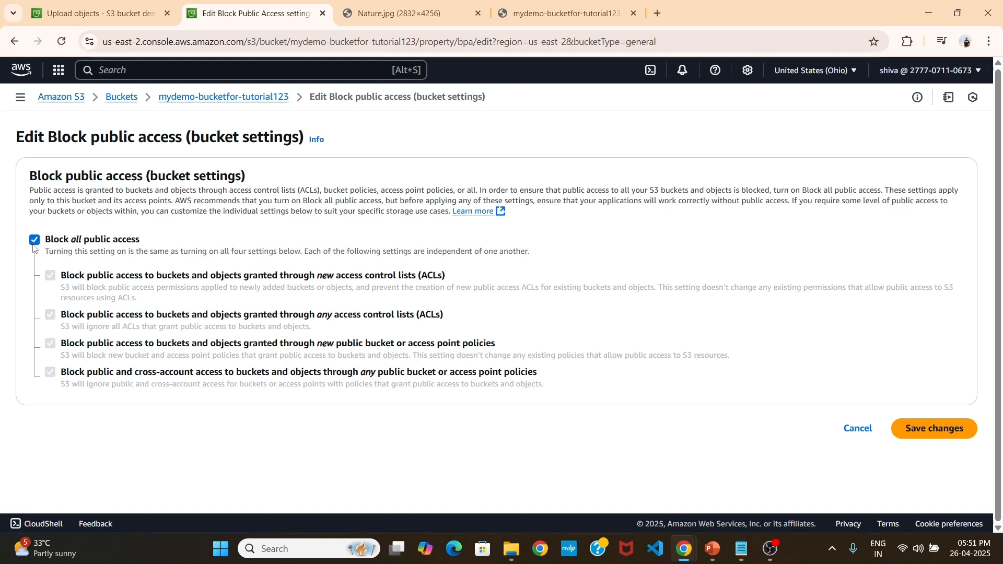
left_click(35, 240)
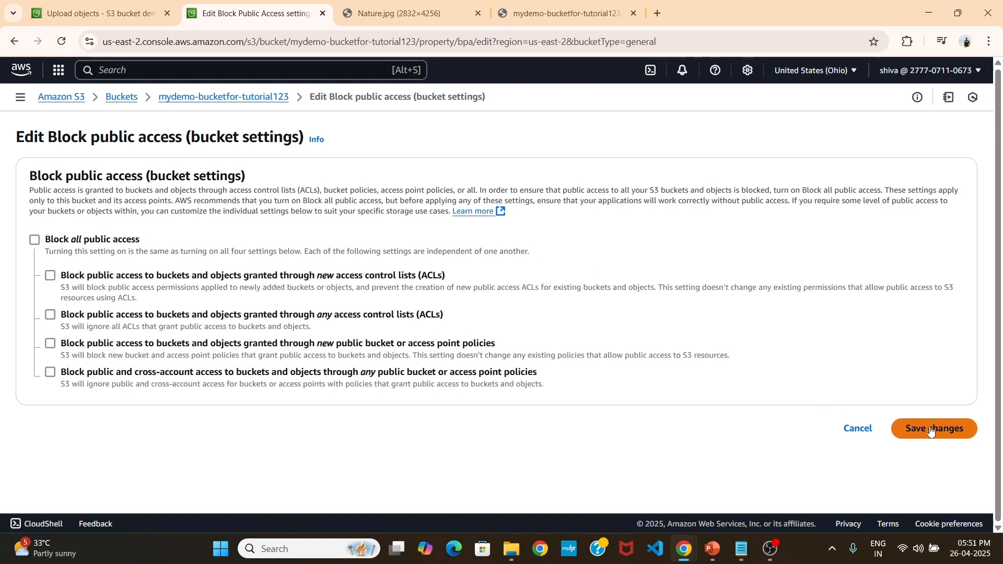
left_click(932, 429)
left_click(432, 330)
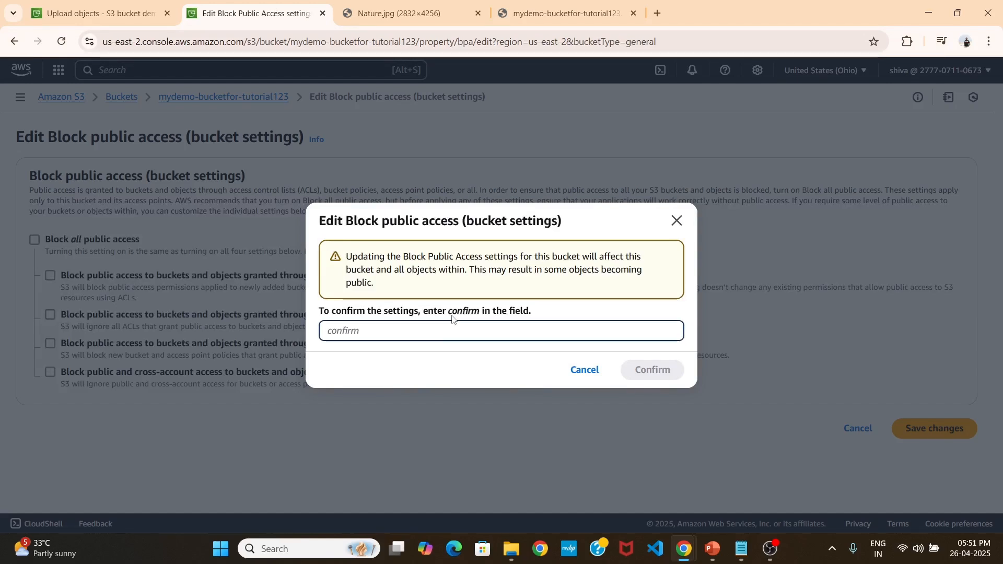
left_click_drag(449, 313, 480, 315)
key("ctrl+c")
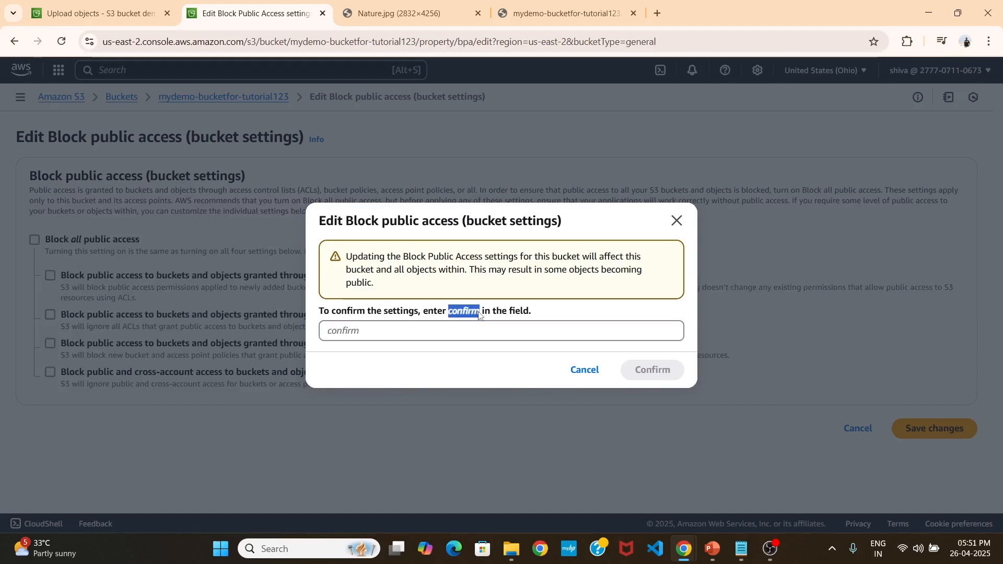
left_click(433, 331)
key("ctrl+v")
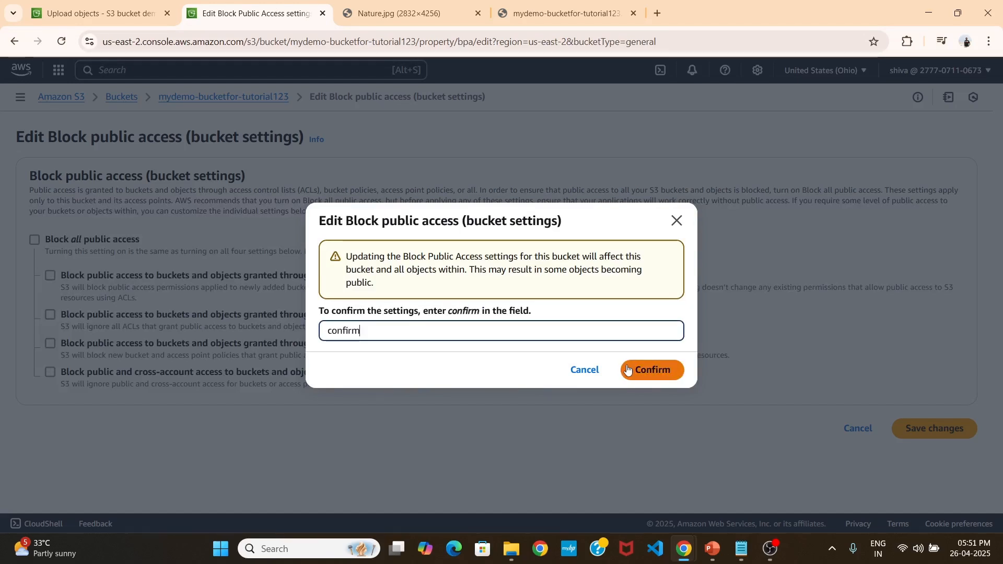
left_click(648, 369)
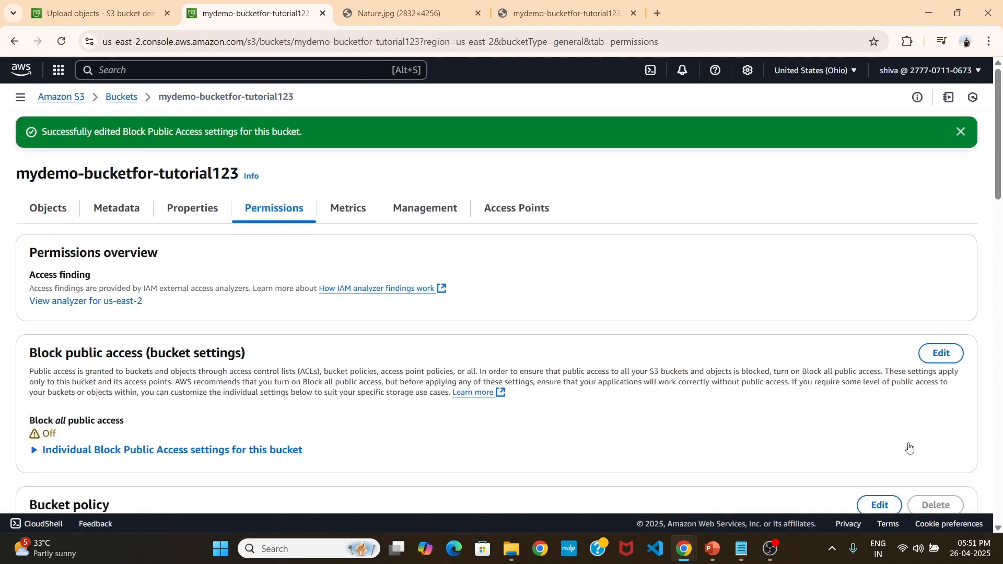
scroll(908, 452, "down", 10)
scroll(908, 455, "up", 15)
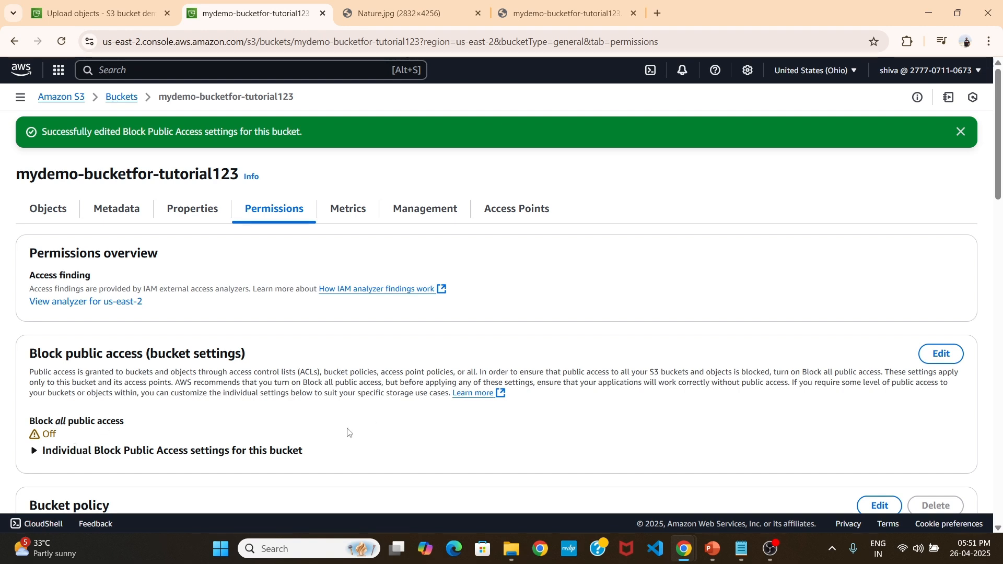
scroll(180, 417, "down", 1)
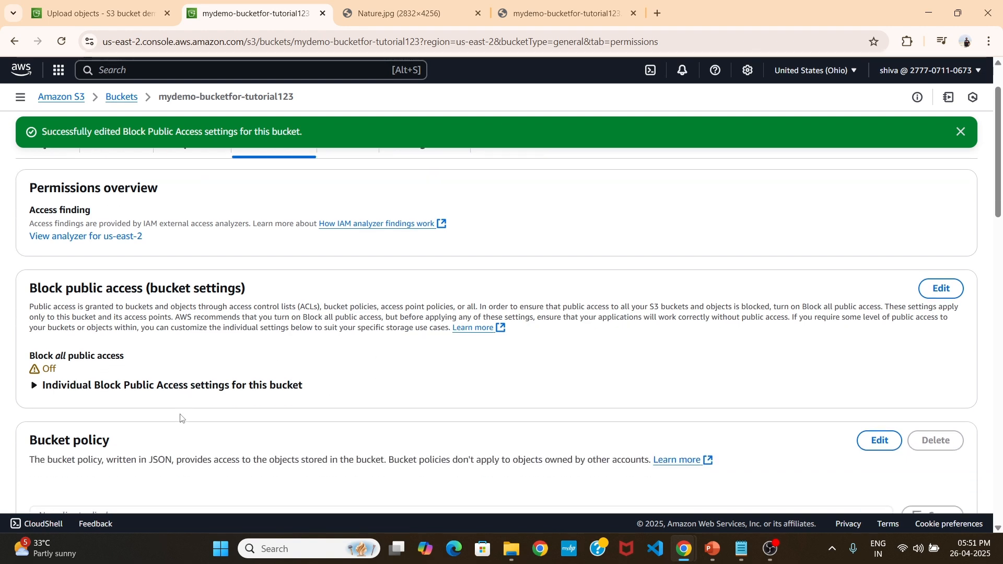
Close the browser tabs holding the Nature.jpg image and the object URL response.
left_click(463, 11)
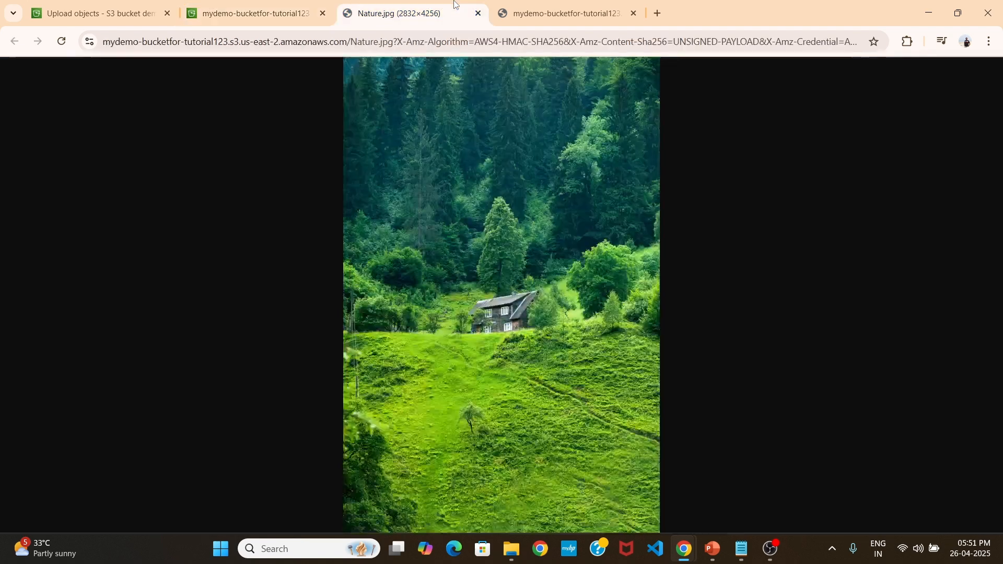
left_click(478, 14)
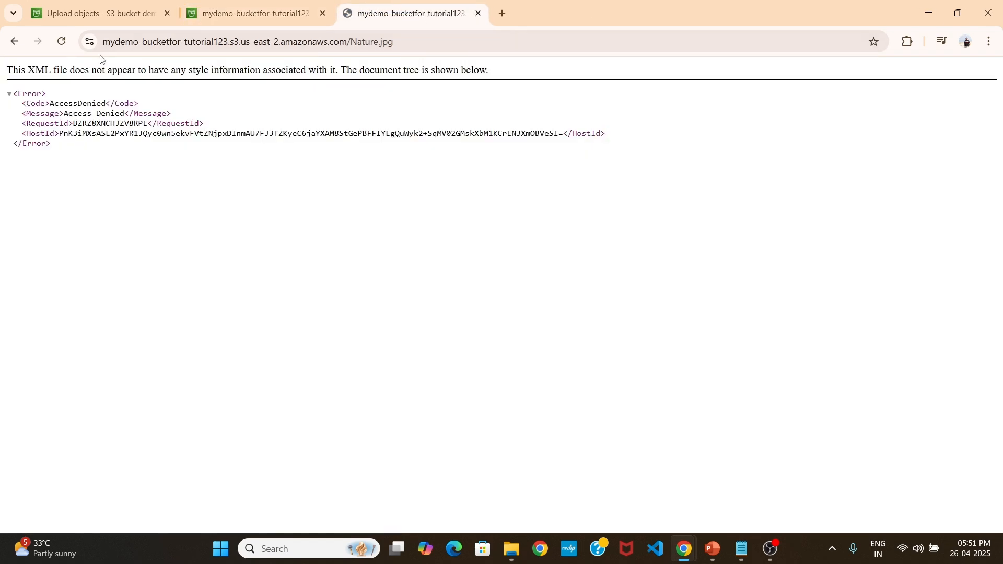
left_click(478, 13)
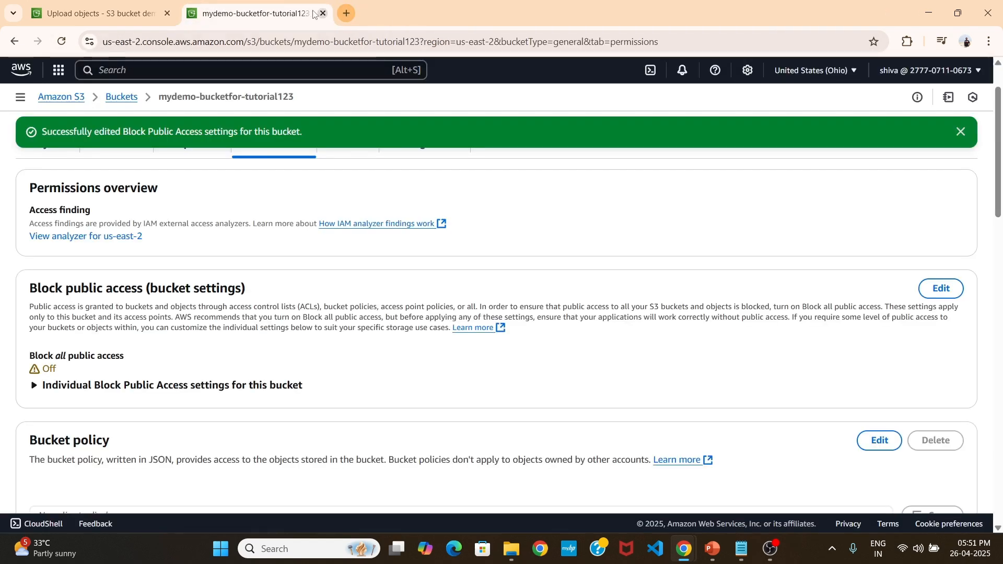
Go back to the buckets list, reopen mydemo-bucketfor-tutorial123, and open the details of Nature.jpg.
scroll(264, 376, "up", 2)
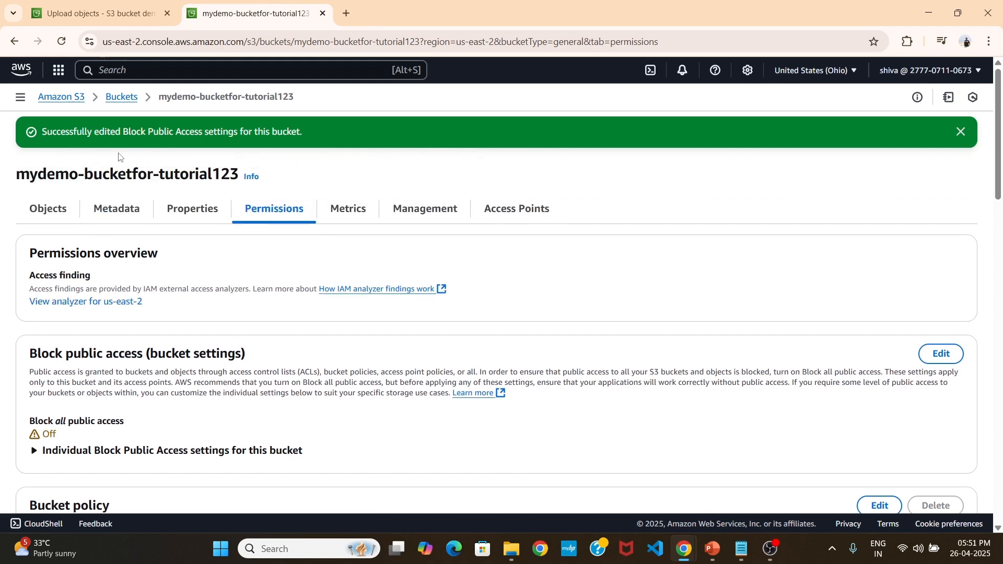
left_click(120, 96)
left_click(134, 339)
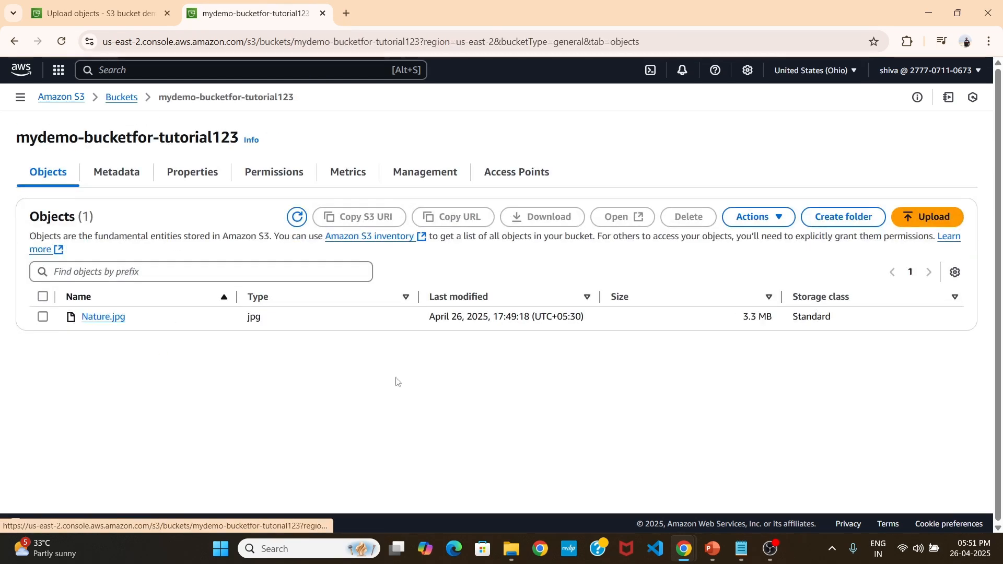
left_click(104, 317)
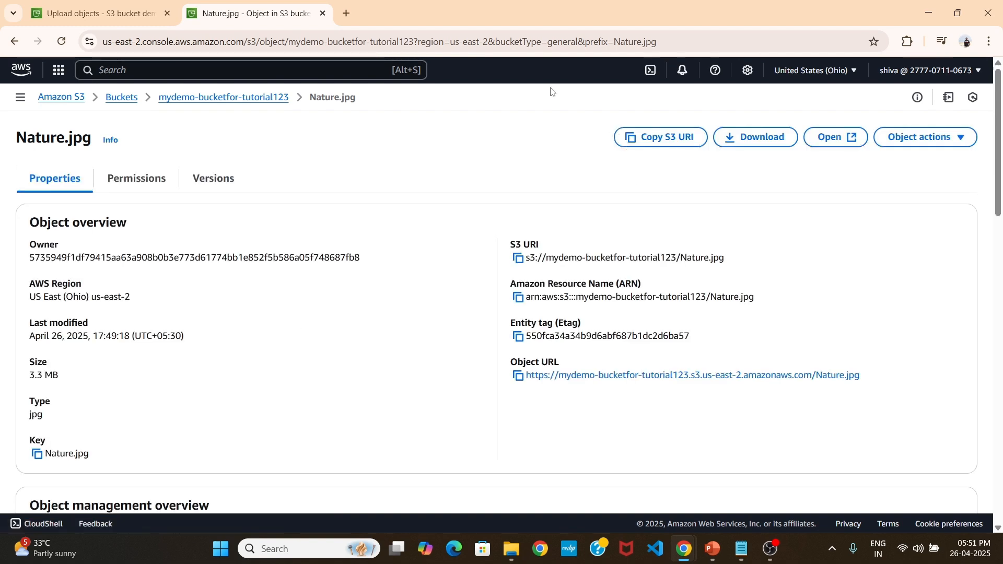
Copy the object URL of Nature.jpg again, test it in a new browser tab, and return to the object's details.
left_click(518, 376)
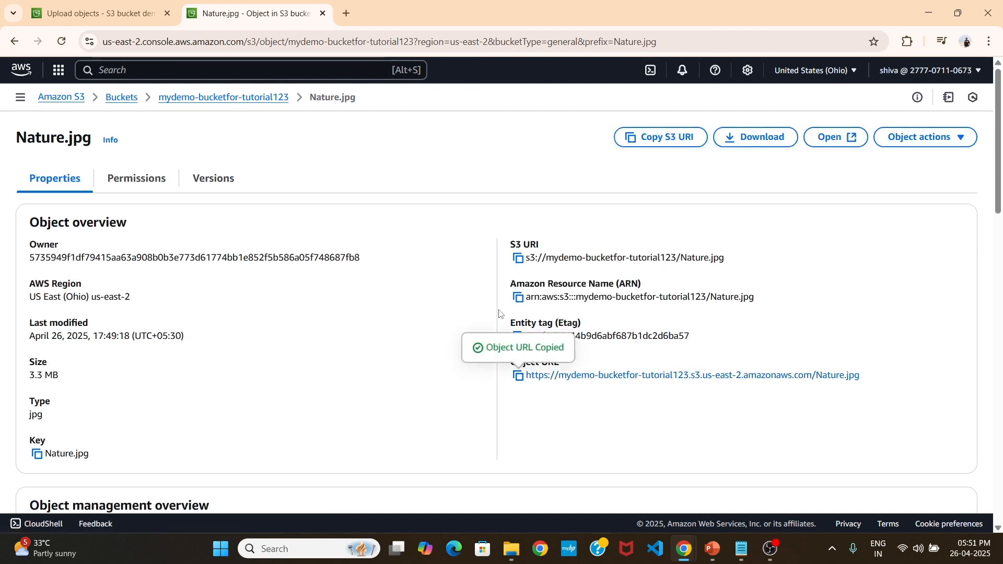
left_click(345, 13)
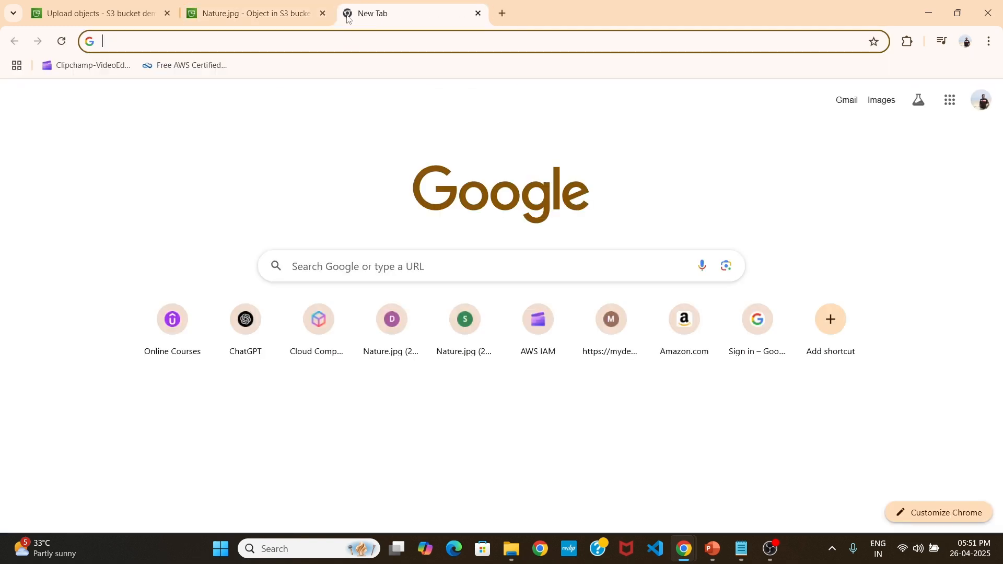
key("ctrl+v")
key("Return")
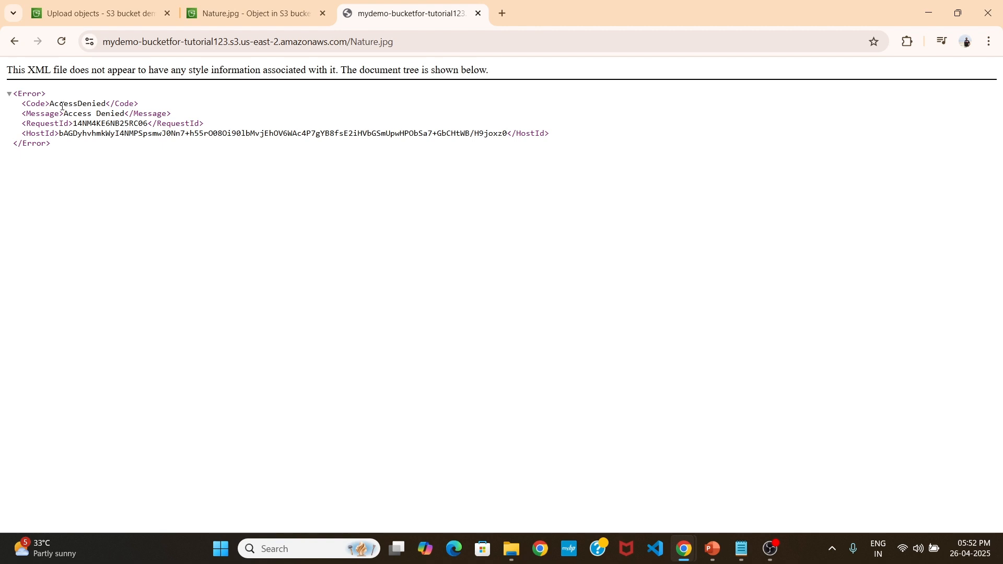
left_click(209, 15)
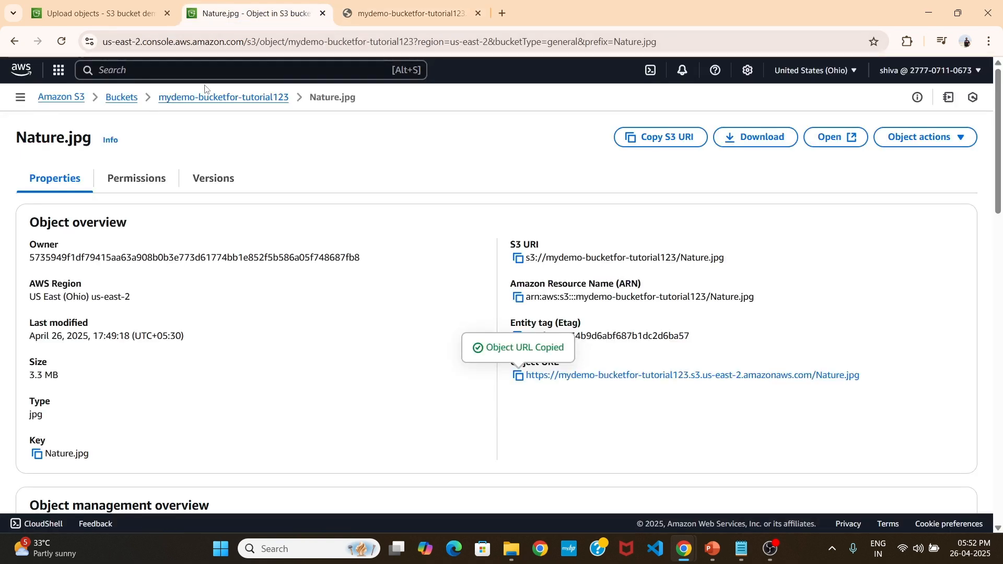
Return to mydemo-bucketfor-tutorial123 and open its bucket policy for editing from the bucket's permissions.
left_click(204, 98)
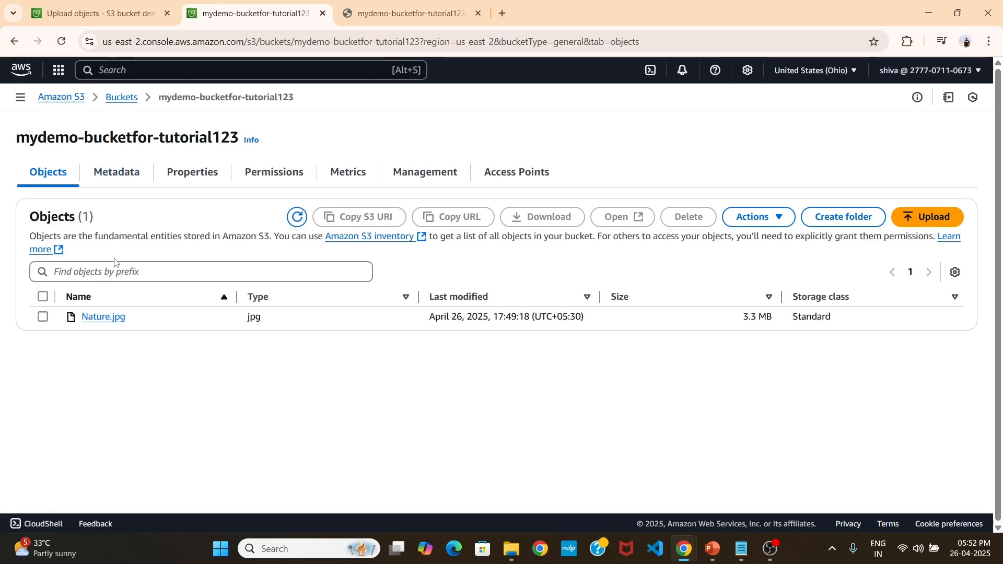
left_click(119, 98)
left_click(119, 339)
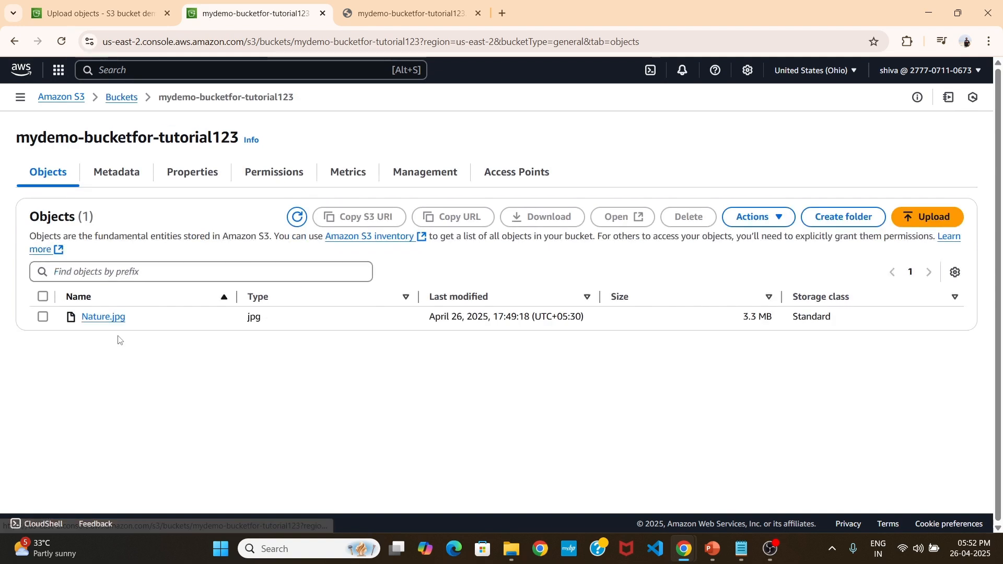
left_click(201, 174)
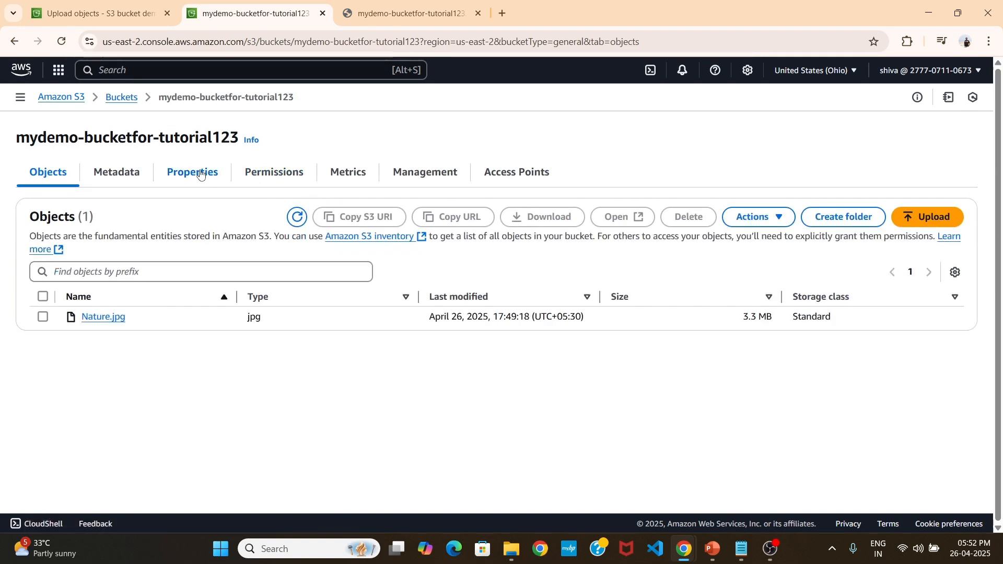
left_click(248, 175)
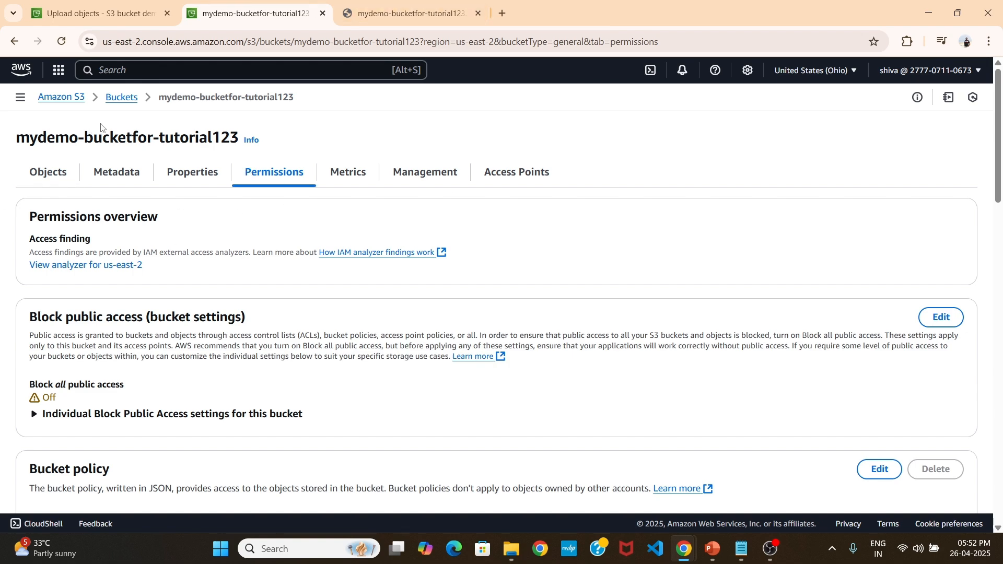
scroll(221, 111, "down", 6)
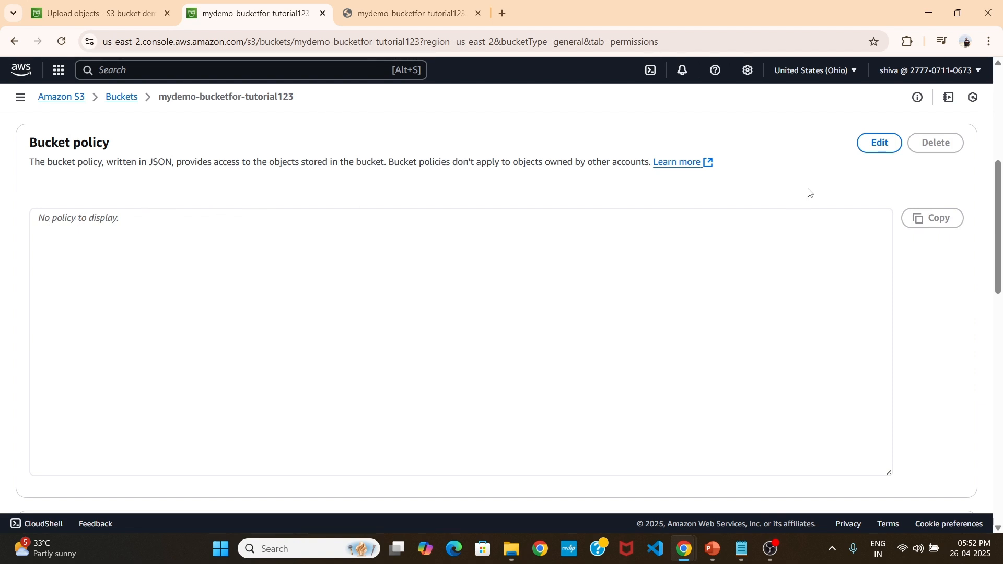
left_click(879, 143)
scroll(780, 262, "down", 5)
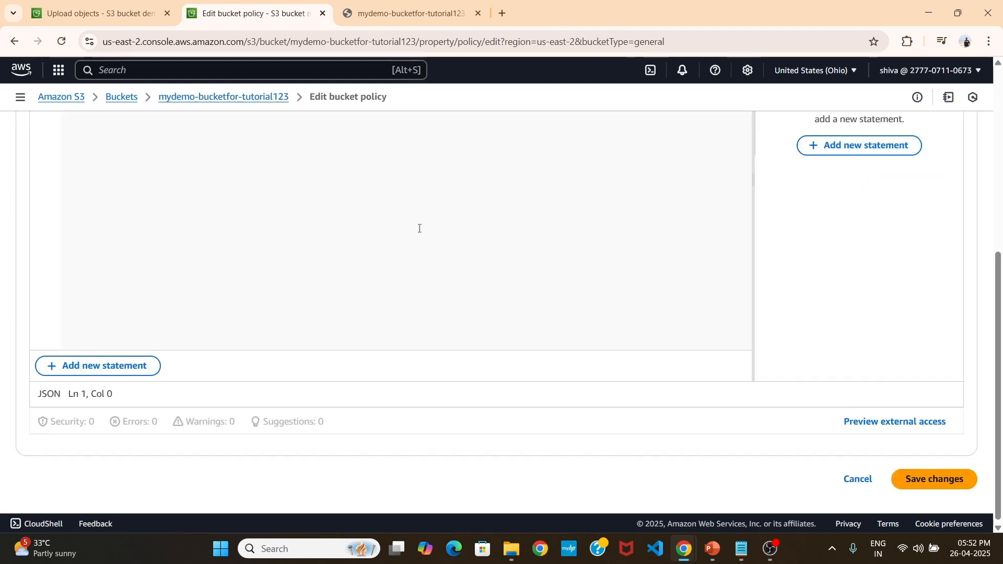
scroll(374, 264, "up", 5)
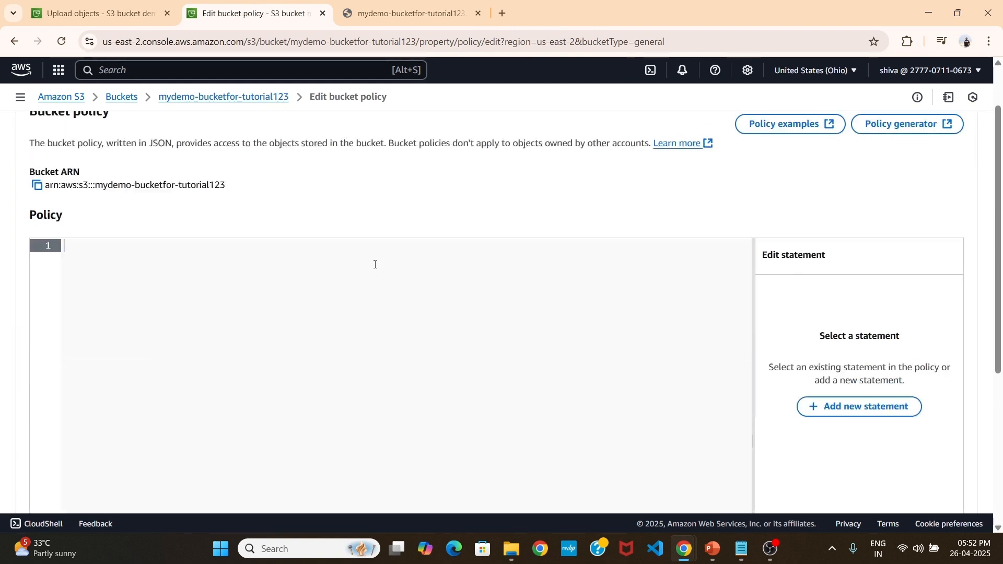
Bring the PublicReadGetObject policy JSON from the Notepad note into the bucket policy, allowing s3:GetObject for principal *.
left_click(745, 549)
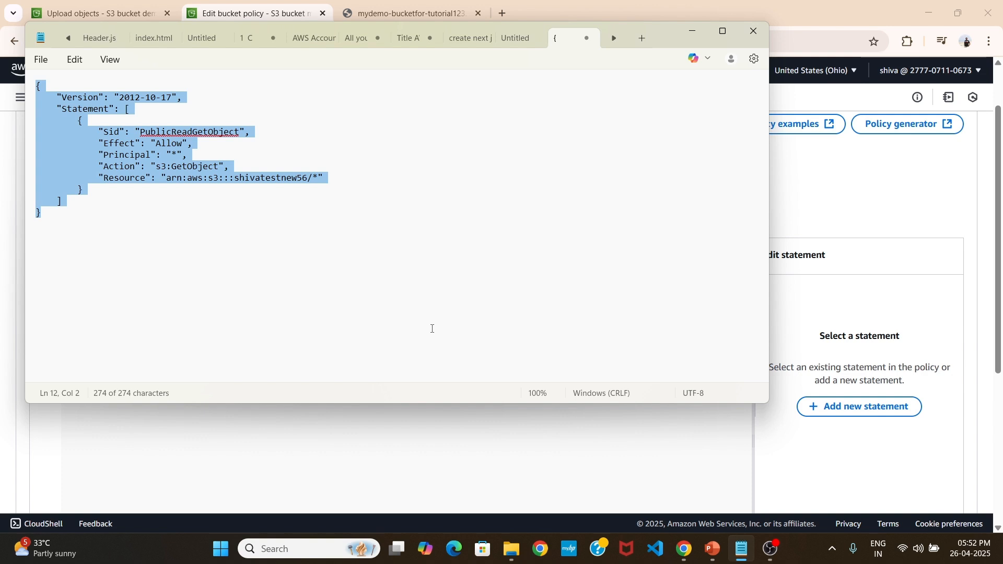
left_click(679, 32)
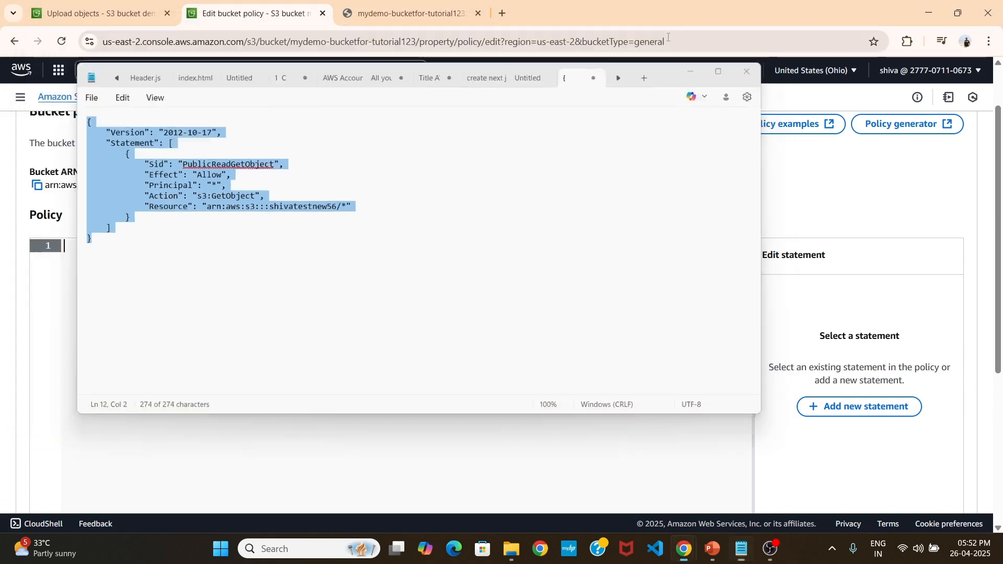
key("ctrl+v")
scroll(110, 343, "up", 1)
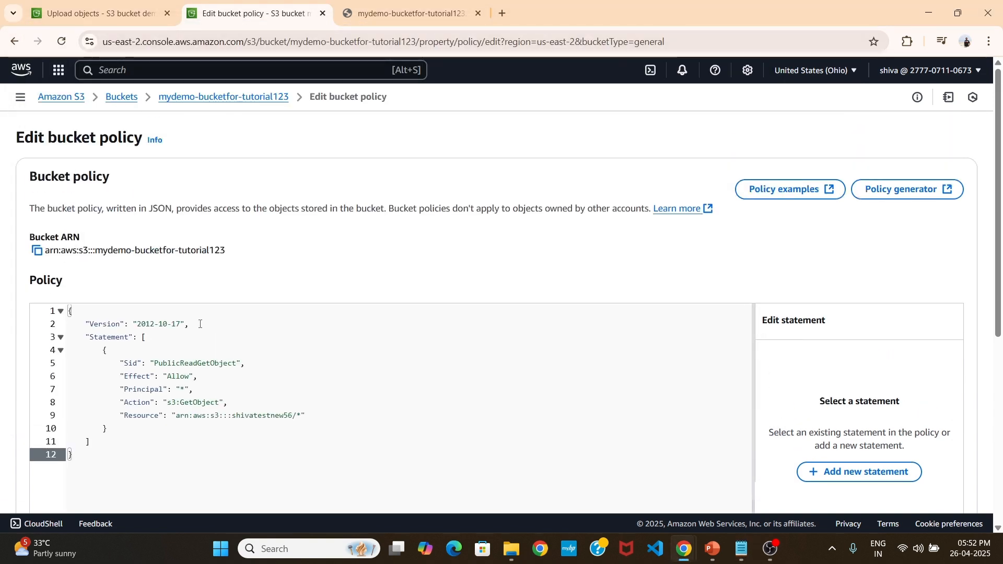
Examine the pasted policy's Statement block, including its Sid, Effect, Principal, Action and Resource entries.
double_click(111, 338)
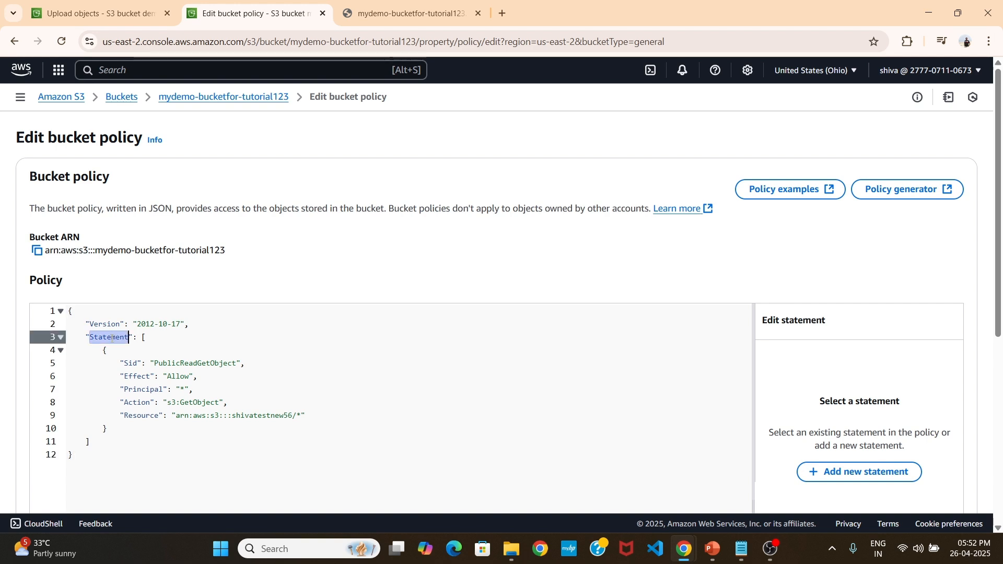
scroll(241, 284, "down", 1)
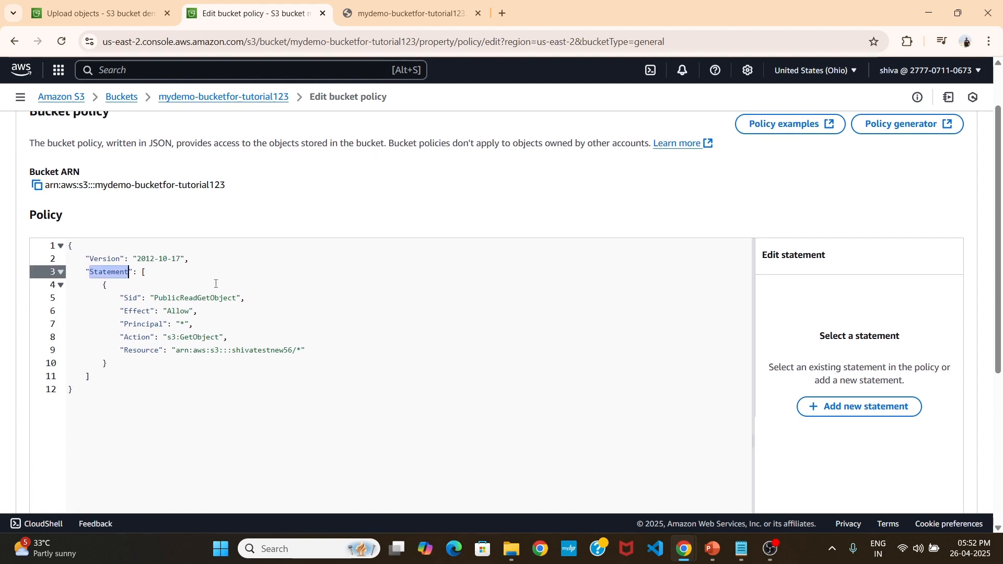
left_click(241, 284)
left_click(167, 311)
left_click(129, 298)
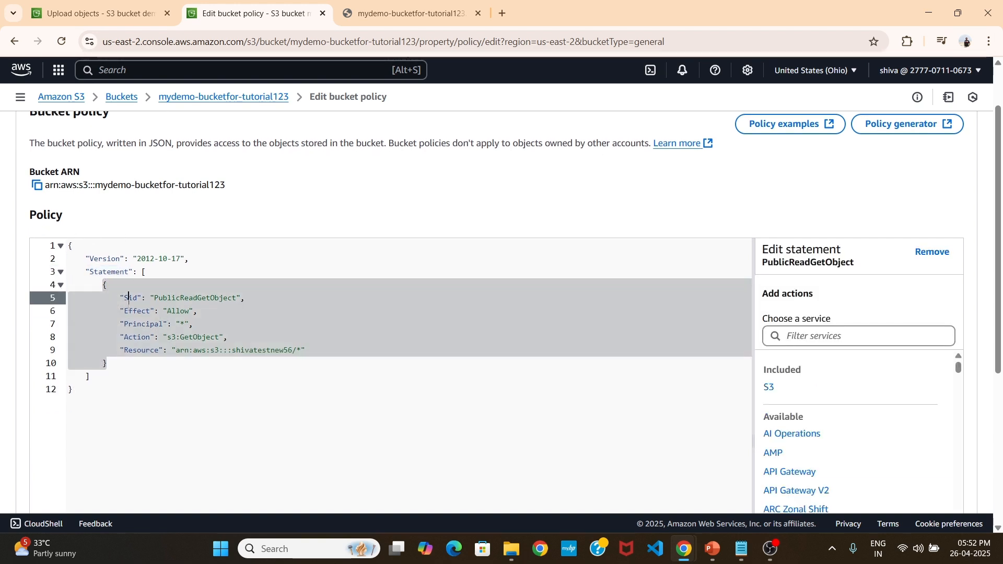
left_click(231, 311)
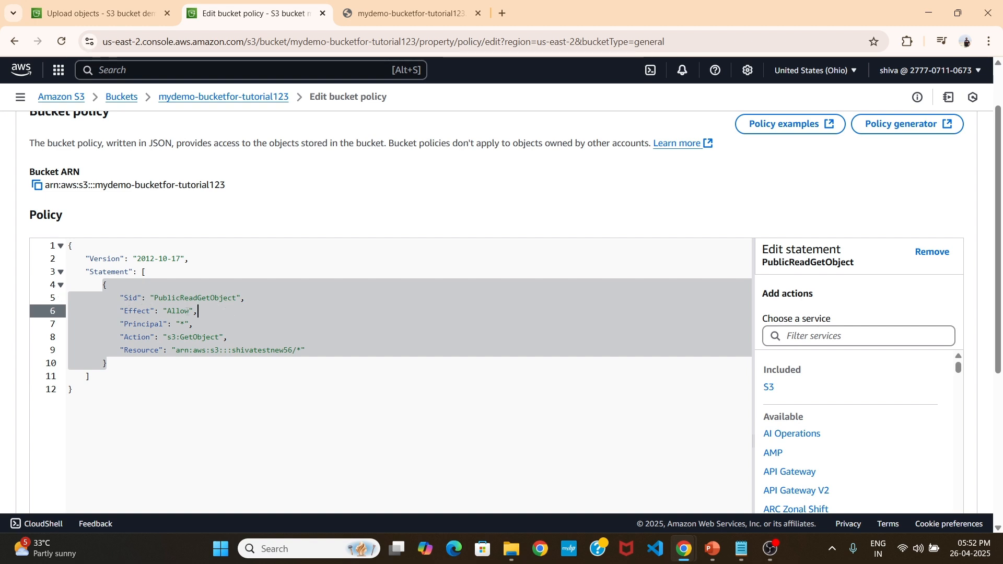
triple_click(144, 312)
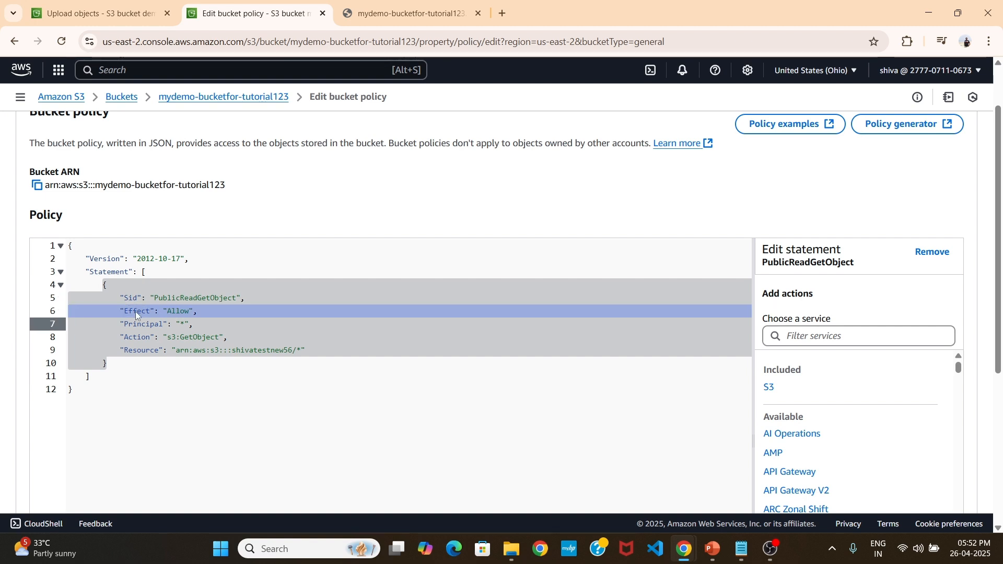
left_click(137, 312)
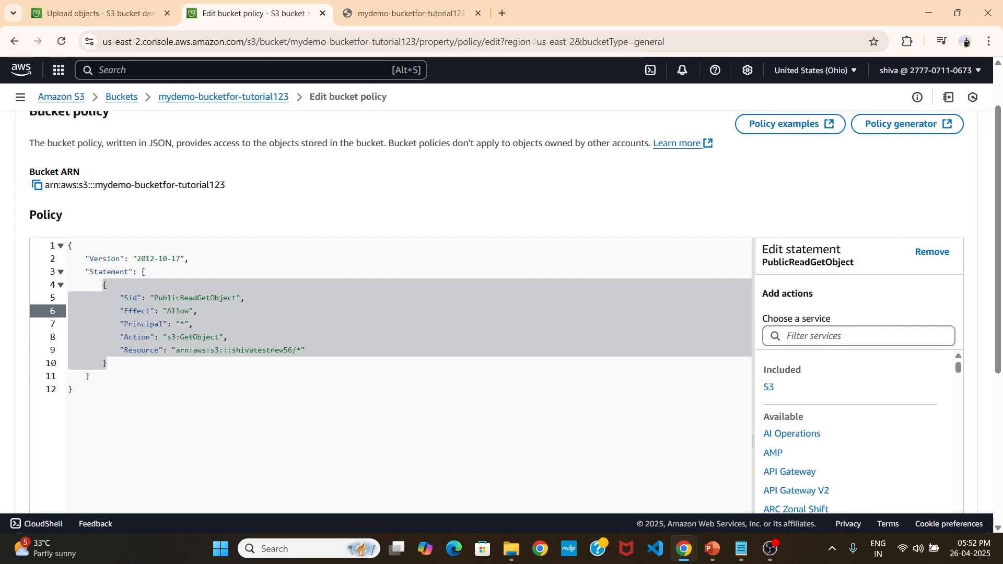
left_click(138, 337)
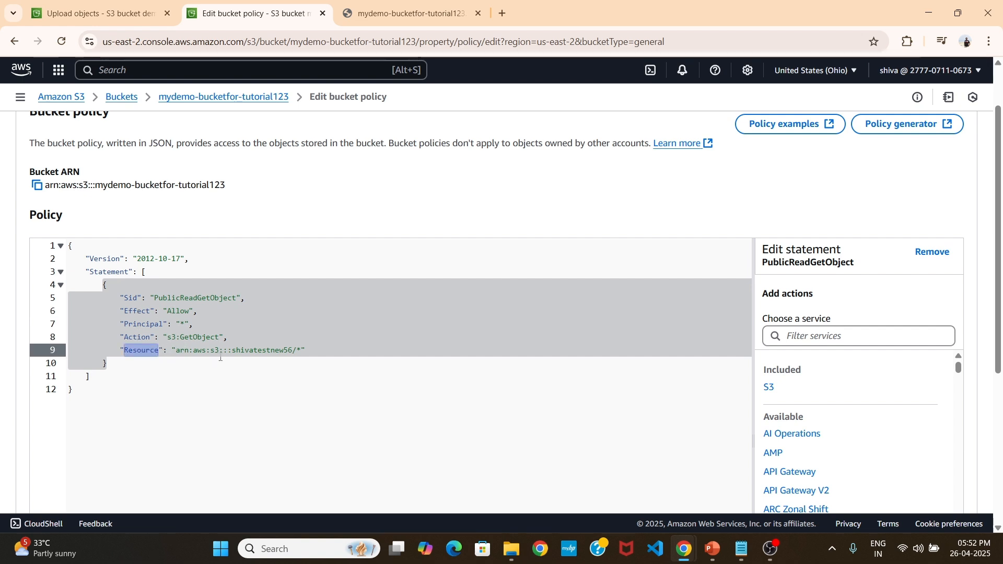
Replace the bucket name in the policy's Resource ARN with mydemo-bucketfor-tutorial123 and save the bucket policy.
left_click_drag(157, 98, 279, 100)
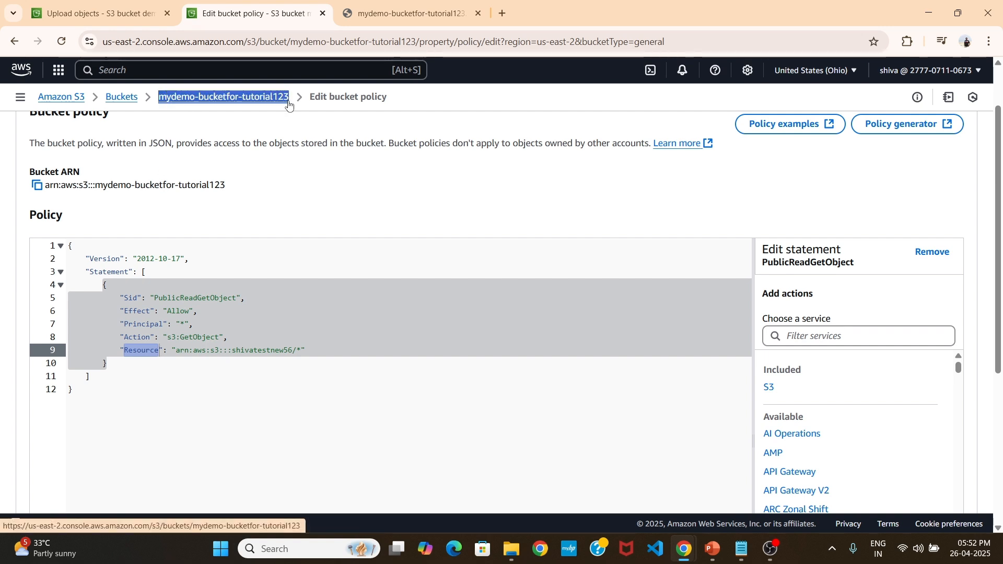
left_click(225, 360)
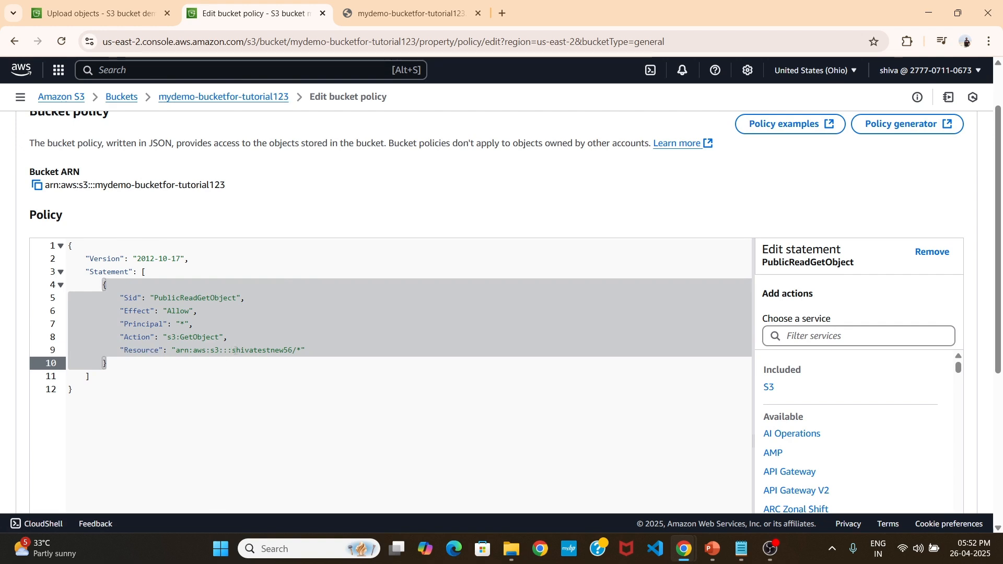
left_click_drag(231, 350, 294, 350)
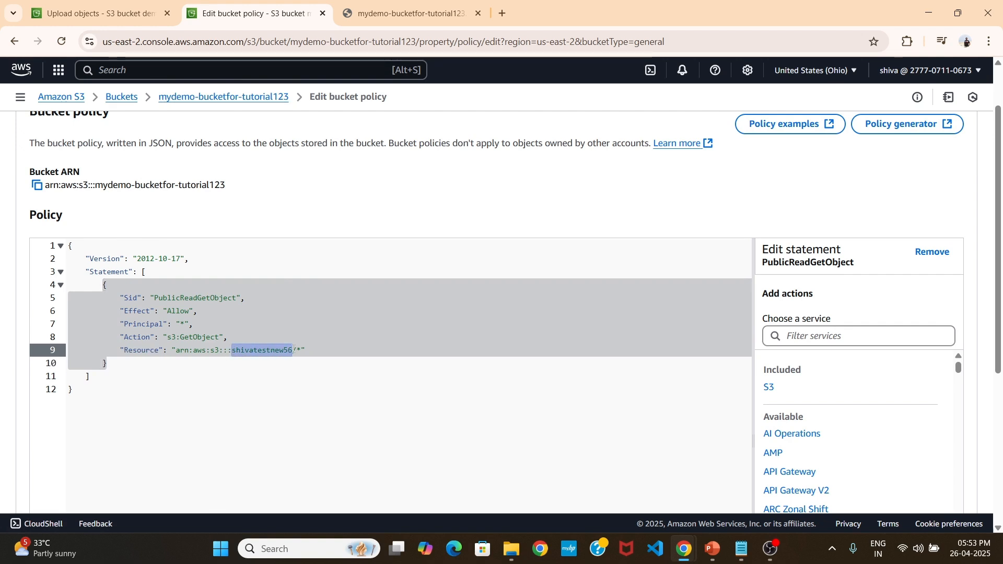
type("mydemo-bucketfor-tutorial123")
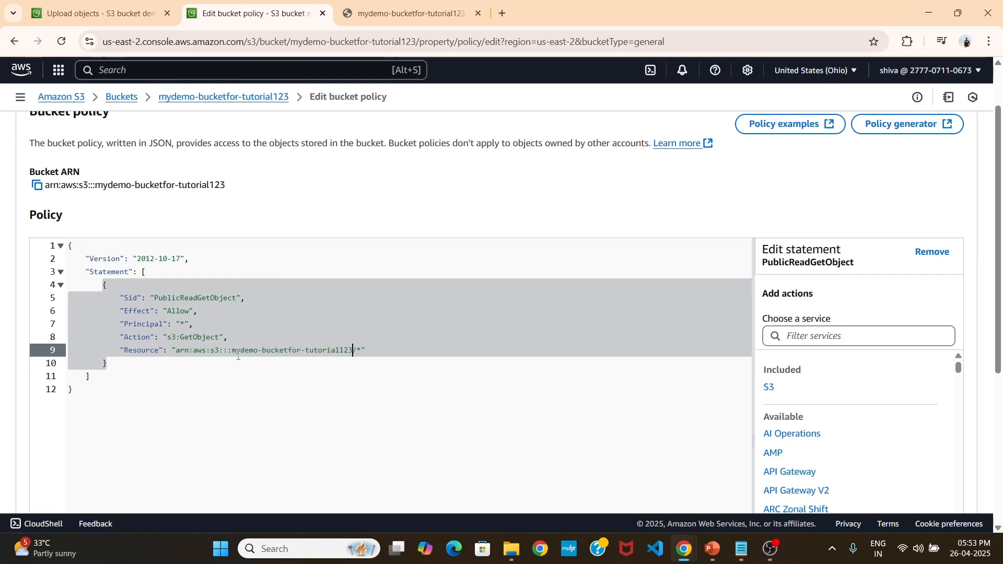
left_click(280, 394)
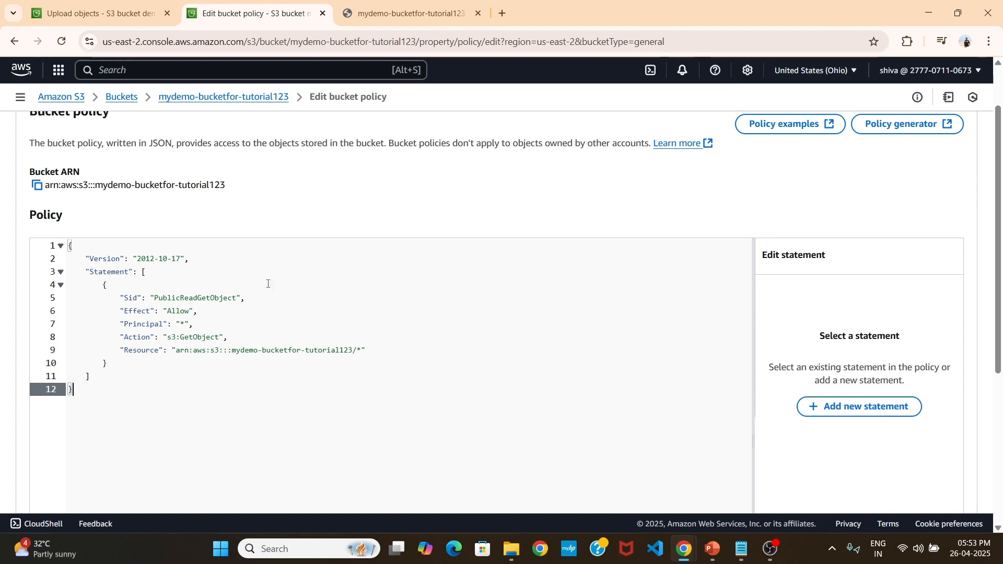
scroll(511, 307, "down", 5)
left_click(909, 477)
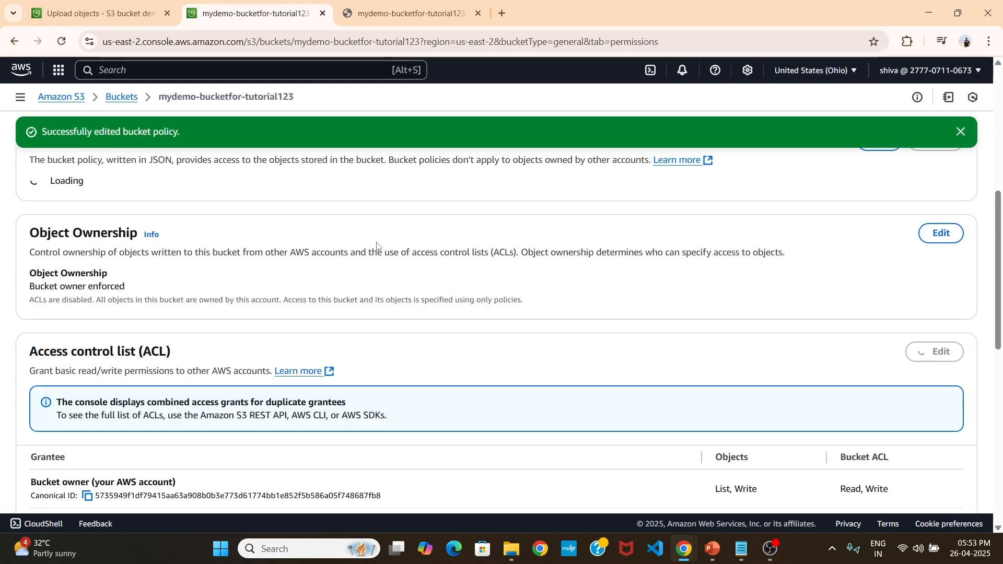
Reopen mydemo-bucketfor-tutorial123 from the buckets list and open the details of Nature.jpg.
left_click(124, 98)
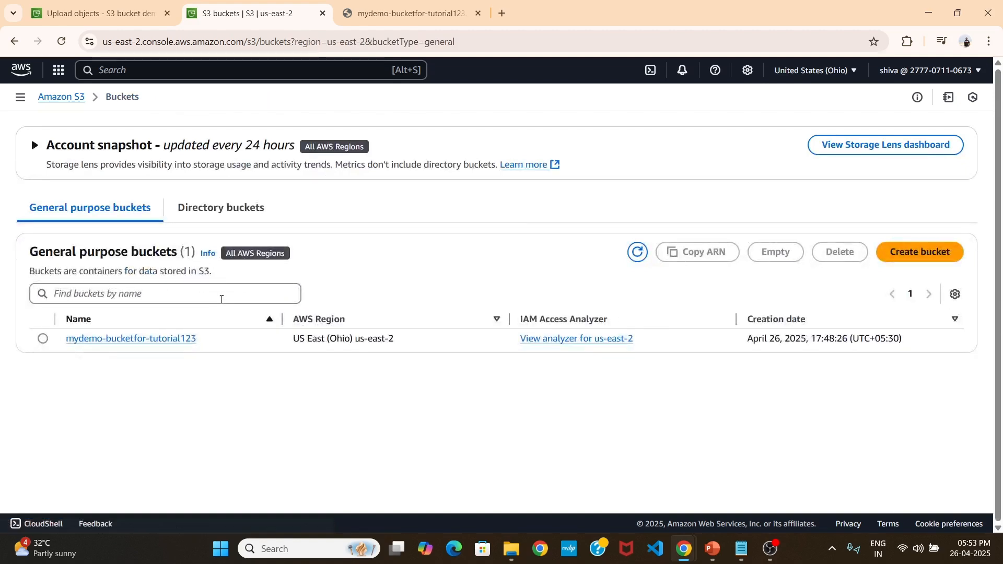
left_click(164, 342)
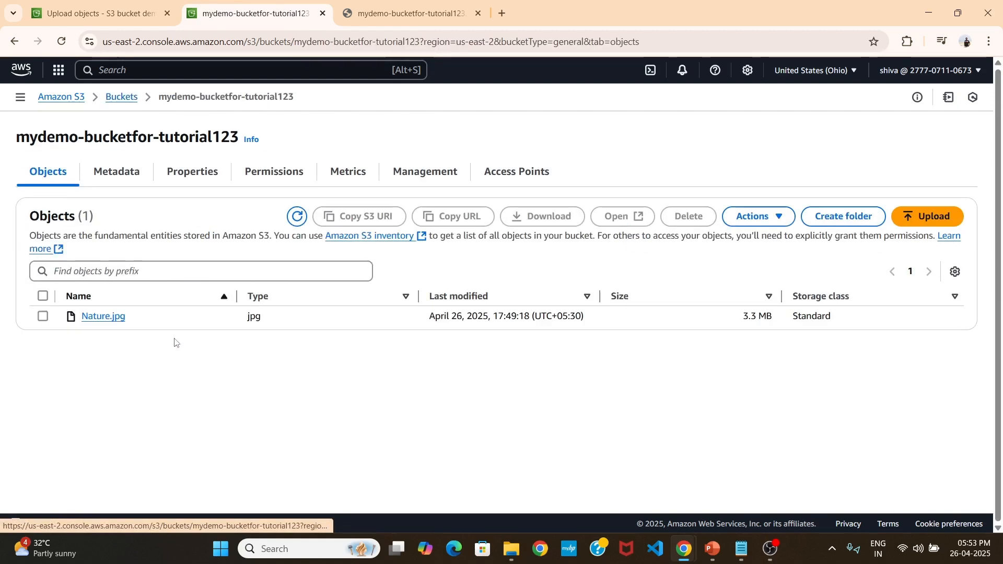
left_click(114, 317)
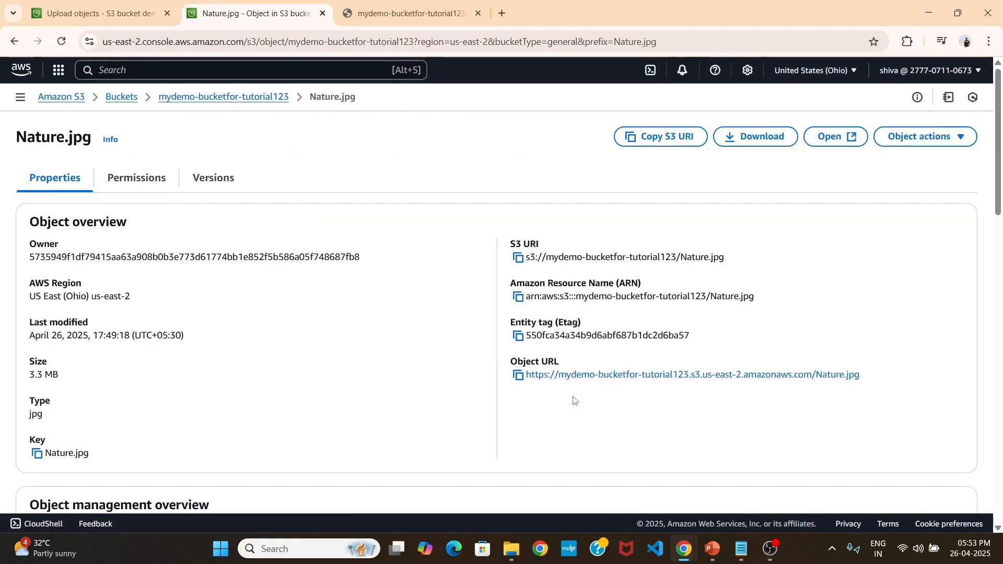
Copy the object URL of Nature.jpg, load it in a new browser tab, and return to the object's details.
scroll(570, 382, "down", 3)
left_click(518, 179)
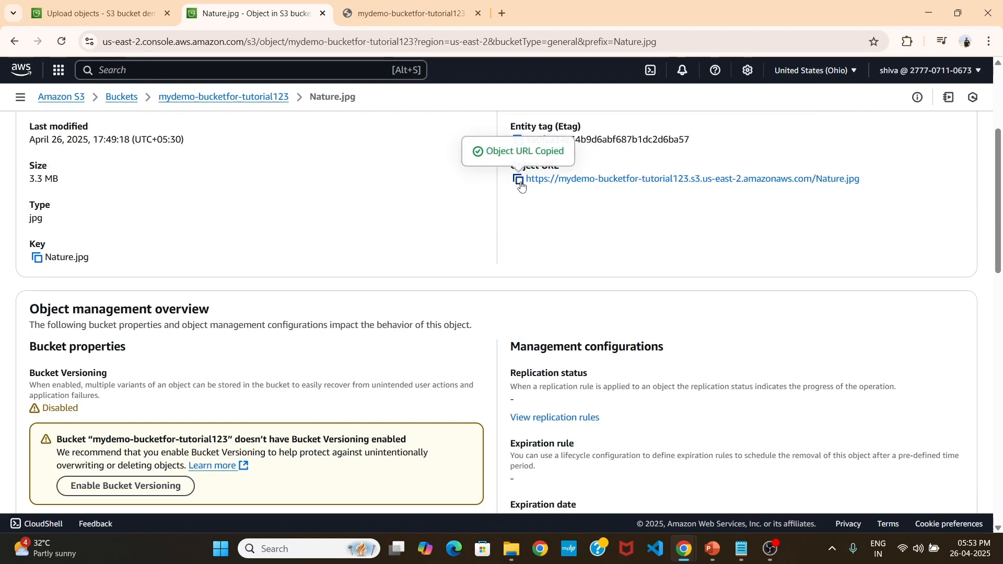
left_click(502, 13)
key("ctrl+v")
key("Return")
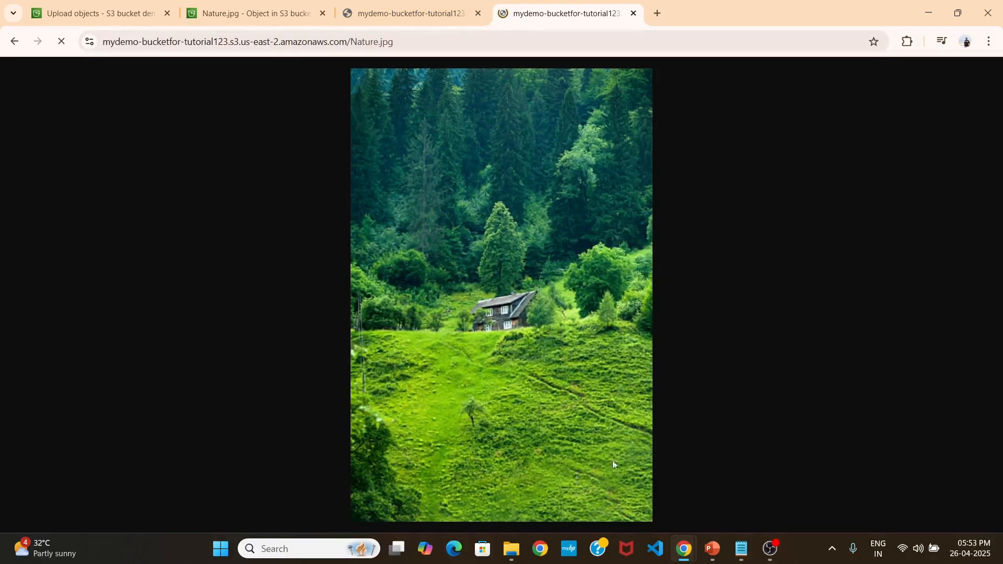
left_click(250, 14)
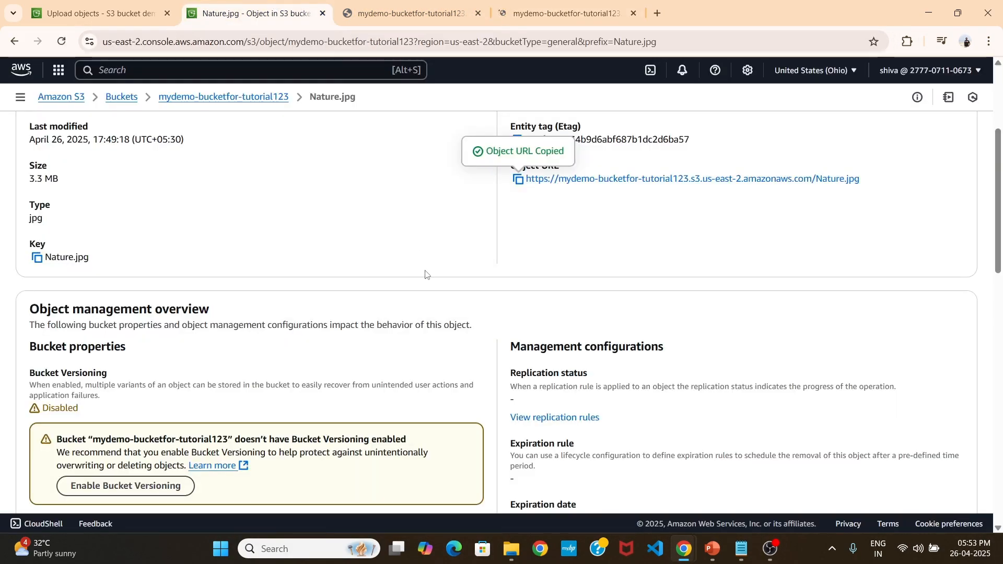